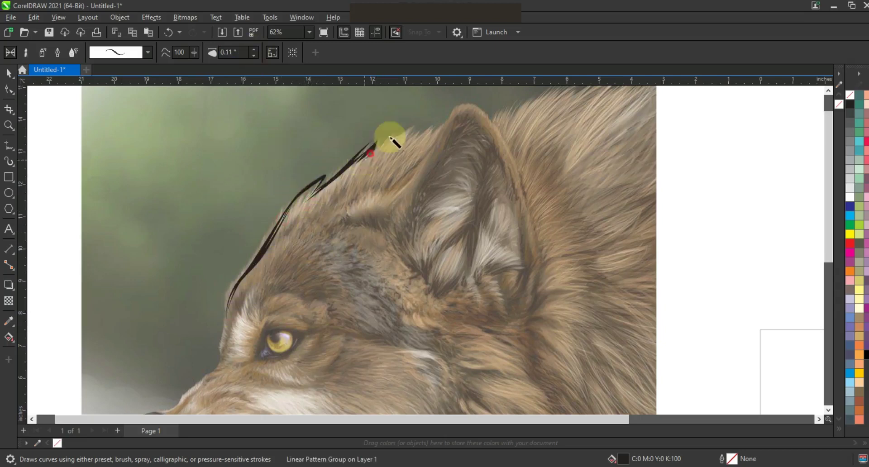
# Ink the wolf's outline over the ear tip and along the upper neck fur with tapered Artistic Media strokes.
pyautogui.moveTo(443, 126)
pyautogui.mouseDown()
pyautogui.moveTo(465, 108)
pyautogui.moveTo(489, 119)
pyautogui.mouseUp()
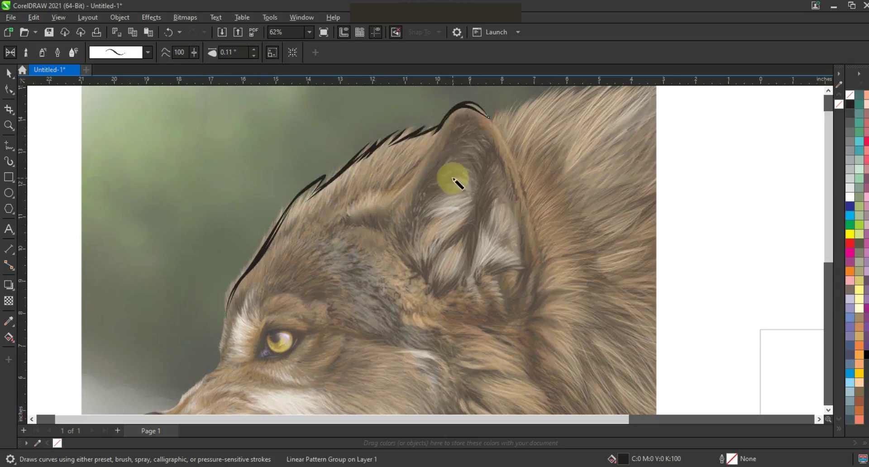
pyautogui.click(828, 90)
pyautogui.moveTo(493, 214); pyautogui.dragTo(577, 170)
pyautogui.moveTo(490, 214); pyautogui.dragTo(626, 140)
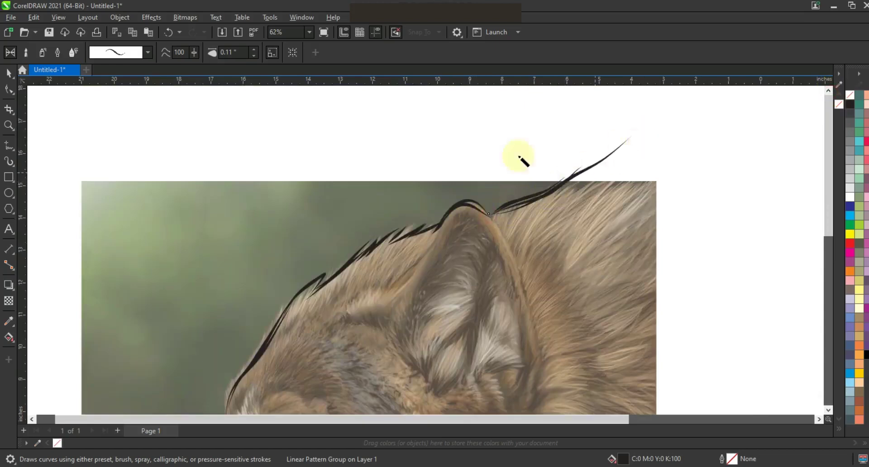
# Trace the outline from the wolf's forehead down the muzzle bridge and around the nose.
pyautogui.scroll(-1, 449, 132)
pyautogui.press('Escape')
pyautogui.moveTo(225, 196); pyautogui.dragTo(605, 353)
pyautogui.moveTo(200, 180); pyautogui.dragTo(627, 351)
pyautogui.rightClick(435, 218)
pyautogui.rightClick(435, 217)
pyautogui.moveTo(524, 384); pyautogui.dragTo(235, 224)
pyautogui.press('i')
pyautogui.moveTo(344, 179); pyautogui.dragTo(336, 243)
pyautogui.moveTo(354, 154)
pyautogui.mouseDown()
pyautogui.moveTo(329, 255)
pyautogui.moveTo(278, 287)
pyautogui.moveTo(338, 240)
pyautogui.moveTo(267, 284)
pyautogui.mouseUp()
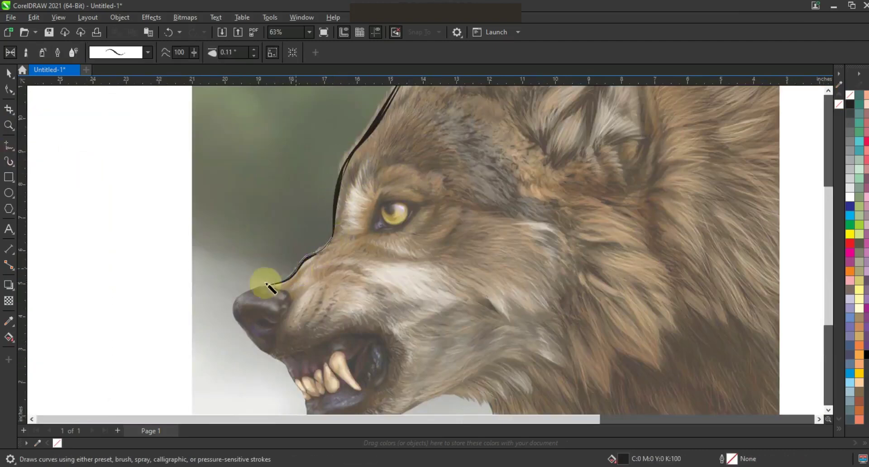
pyautogui.moveTo(267, 356); pyautogui.dragTo(268, 357)
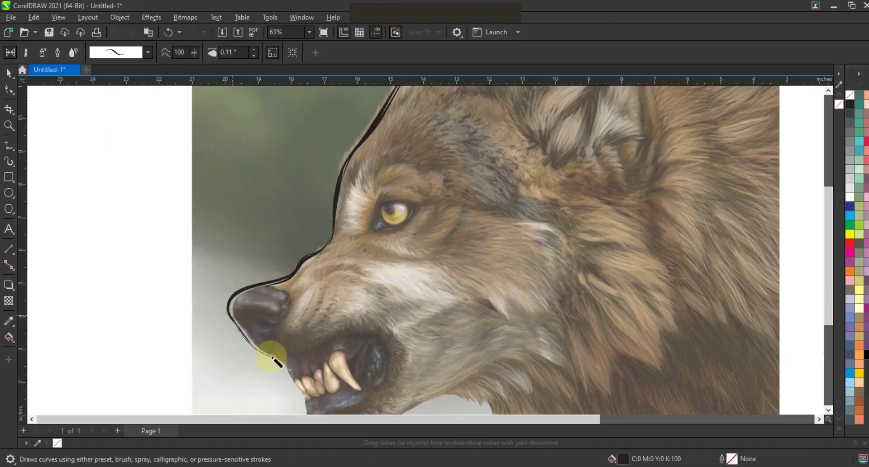
# Continue the outline from below the nose along the front of the mouth and around the chin toward the throat.
pyautogui.scroll(-3, 398, 258)
pyautogui.click(9, 126)
pyautogui.click(448, 331)
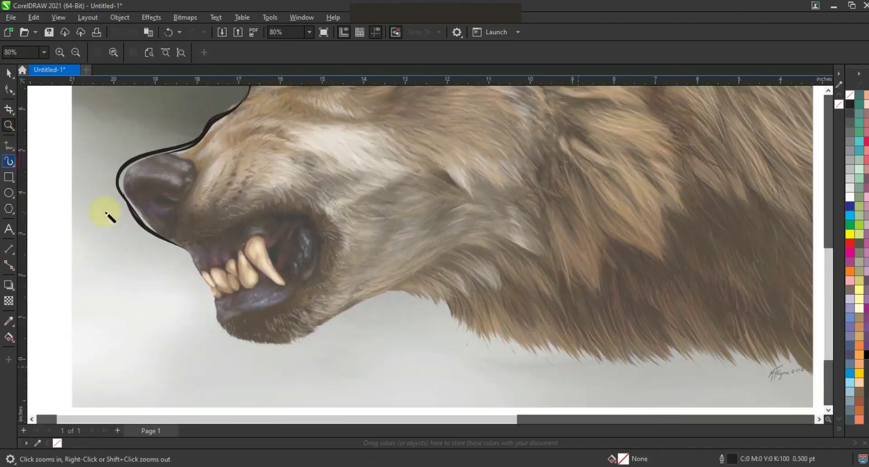
pyautogui.press('i')
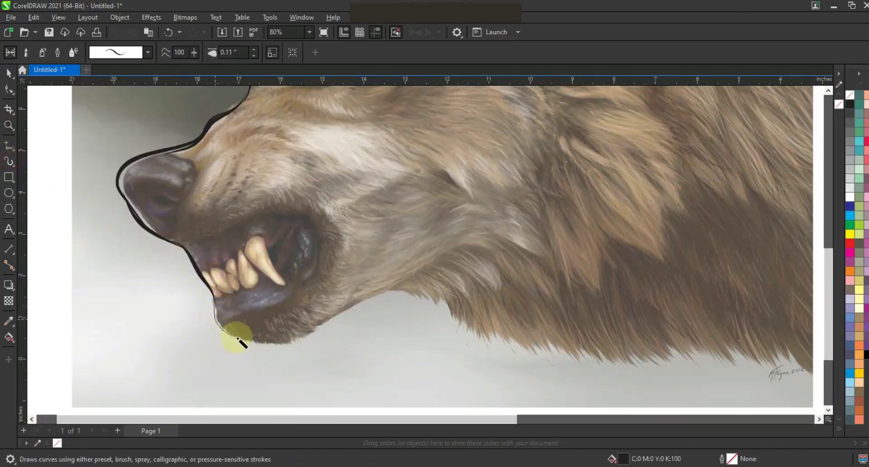
pyautogui.moveTo(333, 330); pyautogui.dragTo(315, 325)
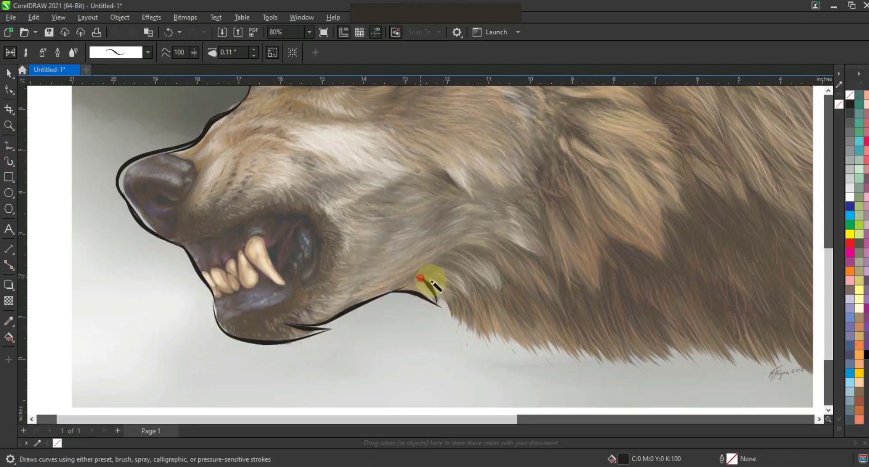
# Draw a row of pointed fur tufts along the throat and lower neck edge up to the photo's border.
pyautogui.moveTo(458, 320); pyautogui.dragTo(444, 272)
pyautogui.moveTo(497, 337)
pyautogui.mouseDown()
pyautogui.moveTo(481, 275)
pyautogui.moveTo(537, 347)
pyautogui.mouseUp()
pyautogui.moveTo(489, 277); pyautogui.dragTo(538, 349)
pyautogui.moveTo(538, 286); pyautogui.dragTo(576, 347)
pyautogui.moveTo(573, 302); pyautogui.dragTo(623, 355)
pyautogui.moveTo(625, 356)
pyautogui.mouseDown()
pyautogui.moveTo(569, 342)
pyautogui.moveTo(621, 357)
pyautogui.mouseUp()
pyautogui.moveTo(638, 308); pyautogui.dragTo(691, 349)
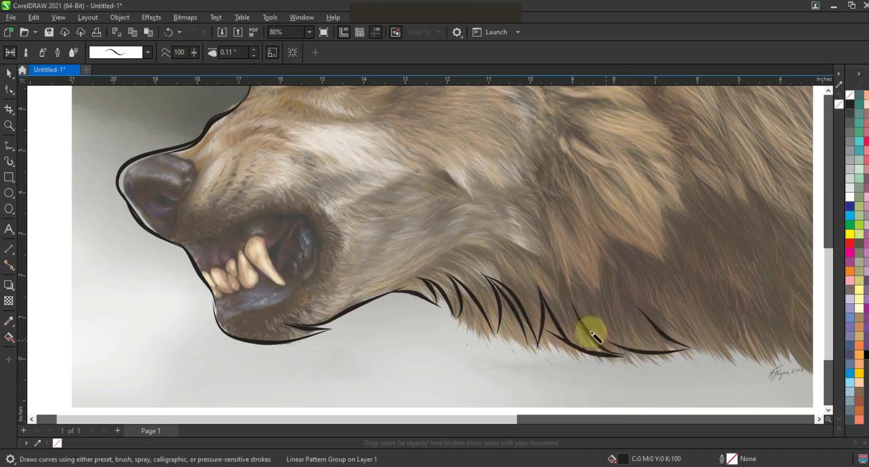
pyautogui.scroll(-1, 432, 265)
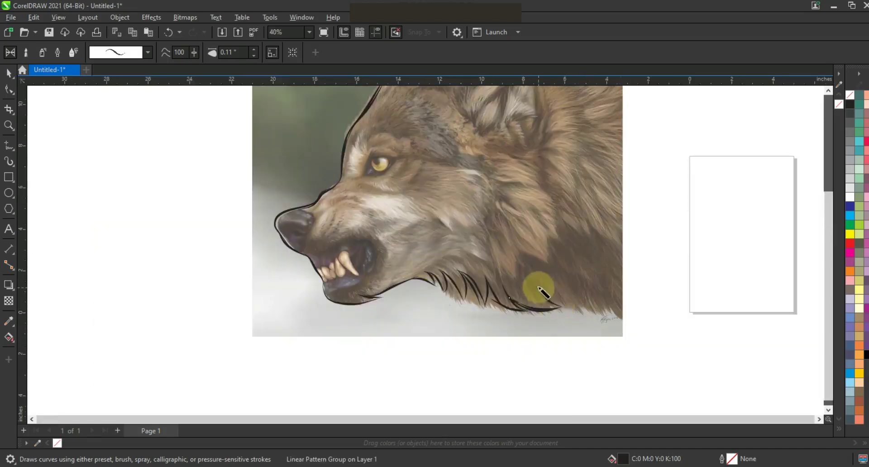
pyautogui.moveTo(565, 278)
pyautogui.mouseDown()
pyautogui.moveTo(603, 314)
pyautogui.moveTo(582, 280)
pyautogui.moveTo(623, 317)
pyautogui.mouseUp()
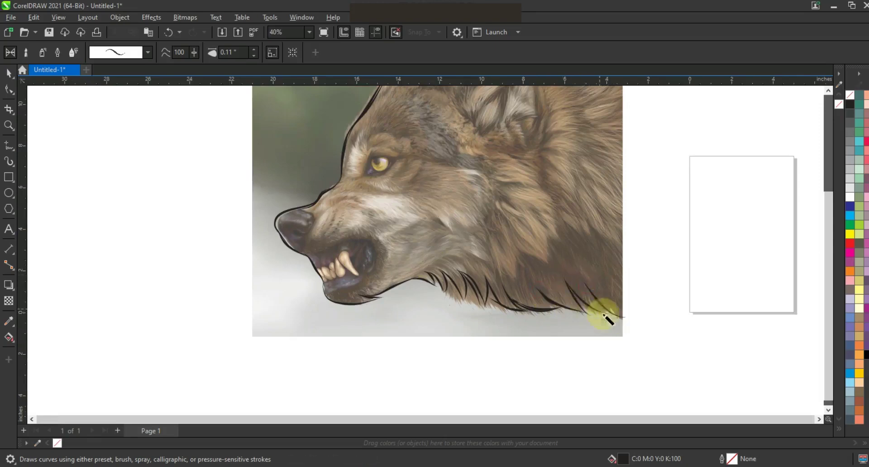
# Check the line art without the reference photo by deleting the photo and restoring it.
pyautogui.scroll(-1, 579, 305)
pyautogui.click(9, 73)
pyautogui.scroll(1, 501, 214)
pyautogui.click(501, 213)
pyautogui.press('Delete')
pyautogui.hotkey('ctrl', 'z')
# Trace the upper lip and the muzzle's upper contour from the nose back to the cheek.
pyautogui.press('z')
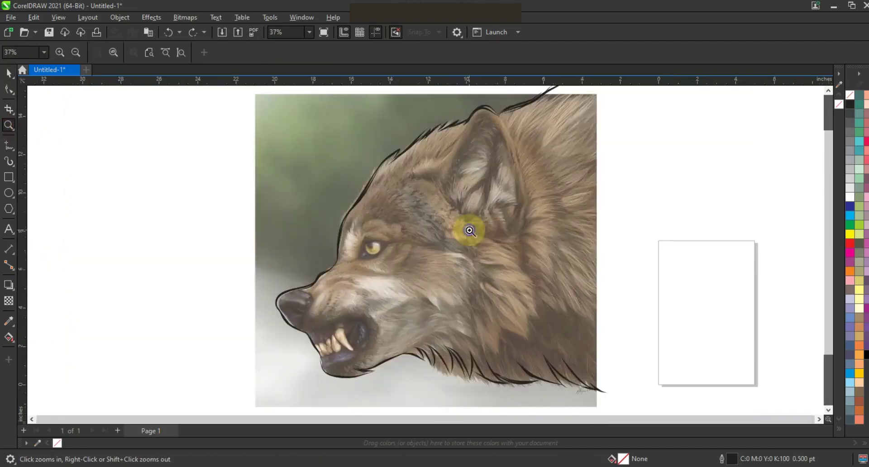
pyautogui.moveTo(304, 109); pyautogui.dragTo(552, 230)
pyautogui.moveTo(648, 374); pyautogui.dragTo(649, 375)
pyautogui.rightClick(214, 175)
pyautogui.moveTo(248, 158); pyautogui.dragTo(605, 364)
pyautogui.click(10, 160)
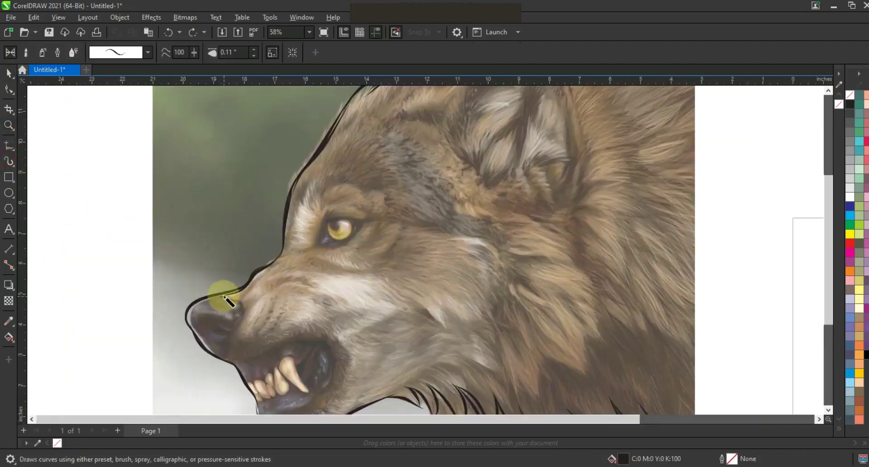
pyautogui.moveTo(233, 334)
pyautogui.mouseDown()
pyautogui.moveTo(238, 359)
pyautogui.moveTo(330, 340)
pyautogui.mouseUp()
pyautogui.moveTo(235, 297)
pyautogui.mouseDown()
pyautogui.moveTo(283, 276)
pyautogui.moveTo(307, 278)
pyautogui.moveTo(287, 273)
pyautogui.moveTo(373, 277)
pyautogui.moveTo(343, 276)
pyautogui.moveTo(418, 287)
pyautogui.moveTo(372, 276)
pyautogui.moveTo(448, 307)
pyautogui.moveTo(393, 299)
pyautogui.moveTo(455, 311)
pyautogui.mouseUp()
# Ink the jagged cheek fur tufts behind the mouth and the back edge of the nose.
pyautogui.moveTo(393, 306); pyautogui.dragTo(394, 307)
pyautogui.moveTo(400, 312)
pyautogui.mouseDown()
pyautogui.moveTo(488, 359)
pyautogui.moveTo(441, 359)
pyautogui.mouseUp()
pyautogui.moveTo(429, 361); pyautogui.dragTo(470, 371)
pyautogui.moveTo(473, 373)
pyautogui.mouseDown()
pyautogui.moveTo(423, 370)
pyautogui.moveTo(455, 381)
pyautogui.moveTo(432, 375)
pyautogui.moveTo(374, 398)
pyautogui.mouseUp()
pyautogui.moveTo(240, 295); pyautogui.dragTo(243, 345)
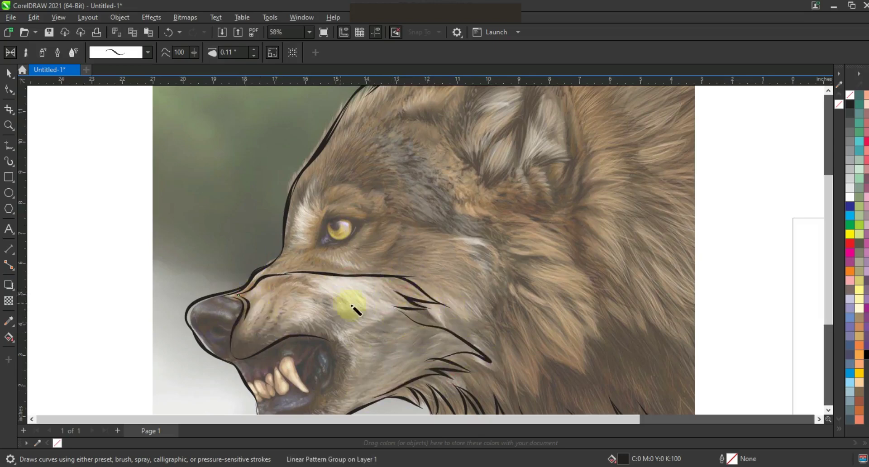
# Trace the inner mouth line and mouth corner, and add the snout creases and nostril.
pyautogui.scroll(-2, 398, 227)
pyautogui.click(9, 125)
pyautogui.moveTo(182, 199); pyautogui.dragTo(604, 369)
pyautogui.press('i')
pyautogui.moveTo(379, 298)
pyautogui.mouseDown()
pyautogui.moveTo(352, 325)
pyautogui.moveTo(364, 326)
pyautogui.mouseUp()
pyautogui.moveTo(290, 232); pyautogui.dragTo(287, 213)
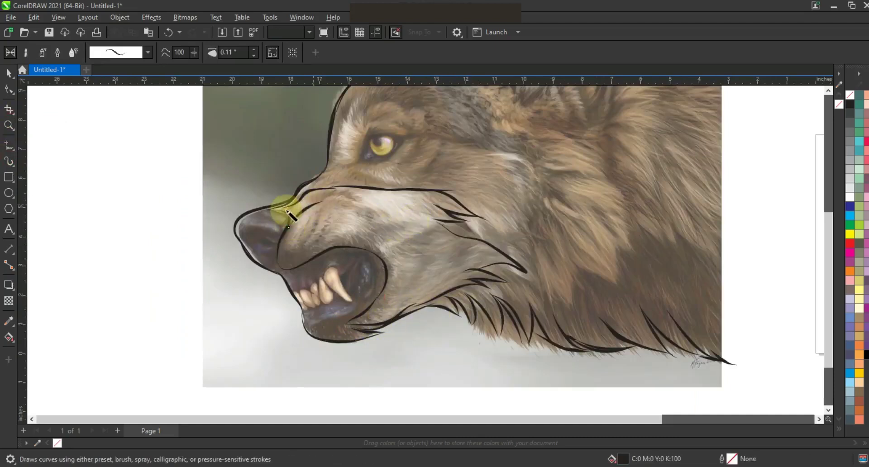
pyautogui.moveTo(282, 272)
pyautogui.mouseDown()
pyautogui.moveTo(347, 254)
pyautogui.moveTo(370, 260)
pyautogui.moveTo(375, 279)
pyautogui.moveTo(359, 309)
pyautogui.moveTo(311, 271)
pyautogui.moveTo(390, 315)
pyautogui.moveTo(355, 325)
pyautogui.moveTo(365, 309)
pyautogui.mouseUp()
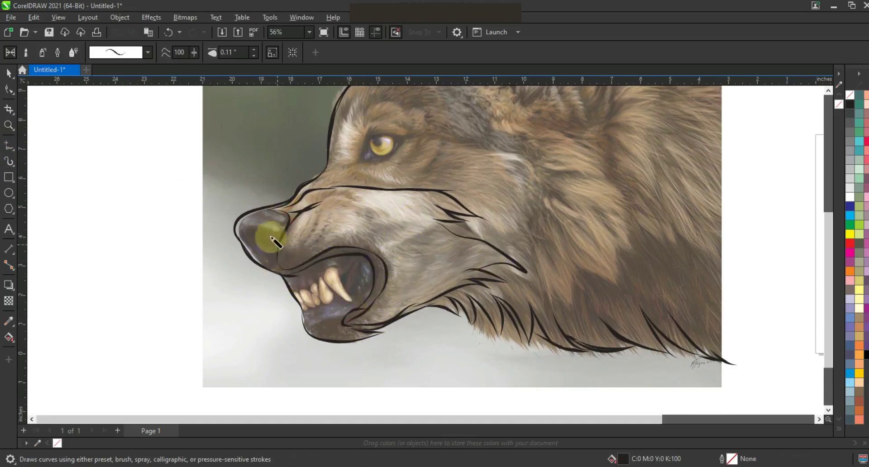
pyautogui.moveTo(262, 244); pyautogui.dragTo(277, 242)
# Outline the brow and the fur patch around the eye, running tufts down the cheek and back along the muzzle.
pyautogui.press('F3')
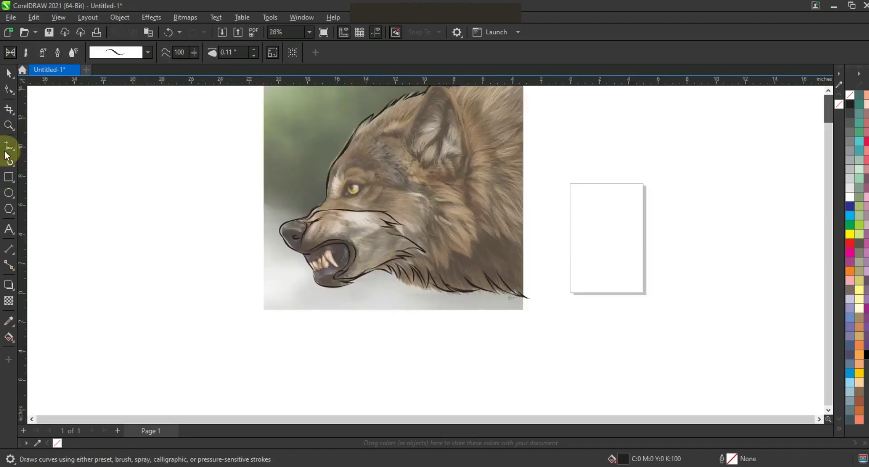
pyautogui.click(8, 126)
pyautogui.moveTo(311, 132); pyautogui.dragTo(544, 268)
pyautogui.click(9, 162)
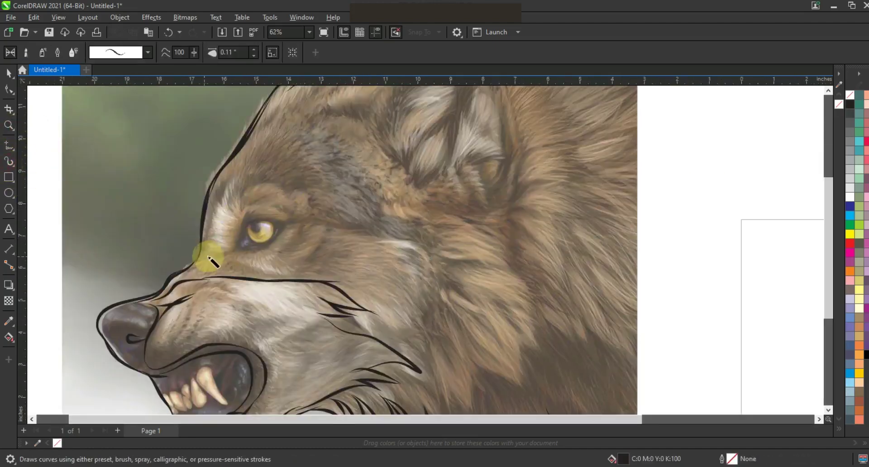
pyautogui.moveTo(246, 172); pyautogui.dragTo(202, 248)
pyautogui.moveTo(247, 172)
pyautogui.mouseDown()
pyautogui.moveTo(241, 204)
pyautogui.moveTo(278, 186)
pyautogui.moveTo(311, 191)
pyautogui.moveTo(302, 209)
pyautogui.mouseUp()
pyautogui.moveTo(298, 210); pyautogui.dragTo(348, 224)
pyautogui.moveTo(349, 223)
pyautogui.mouseDown()
pyautogui.moveTo(421, 265)
pyautogui.moveTo(381, 257)
pyautogui.moveTo(428, 301)
pyautogui.moveTo(422, 324)
pyautogui.moveTo(431, 363)
pyautogui.mouseUp()
pyautogui.moveTo(431, 363)
pyautogui.mouseDown()
pyautogui.moveTo(359, 321)
pyautogui.moveTo(392, 322)
pyautogui.mouseUp()
pyautogui.moveTo(392, 322); pyautogui.dragTo(320, 275)
pyautogui.moveTo(321, 276); pyautogui.dragTo(185, 271)
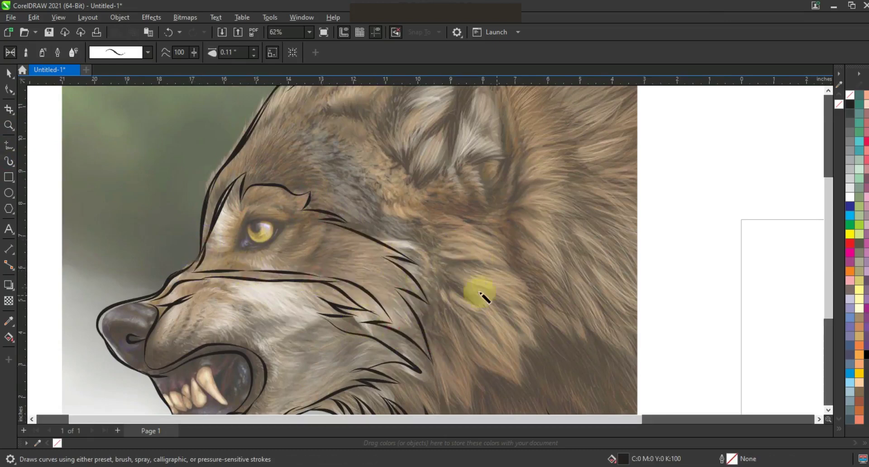
# Draw the fur contour running from below the ear down behind the cheek, and add fur strokes on the forehead.
pyautogui.scroll(-2, 398, 228)
pyautogui.moveTo(355, 172)
pyautogui.mouseDown()
pyautogui.moveTo(423, 205)
pyautogui.moveTo(404, 208)
pyautogui.moveTo(452, 240)
pyautogui.moveTo(423, 225)
pyautogui.moveTo(465, 266)
pyautogui.moveTo(442, 250)
pyautogui.moveTo(468, 285)
pyautogui.moveTo(455, 277)
pyautogui.moveTo(461, 300)
pyautogui.mouseUp()
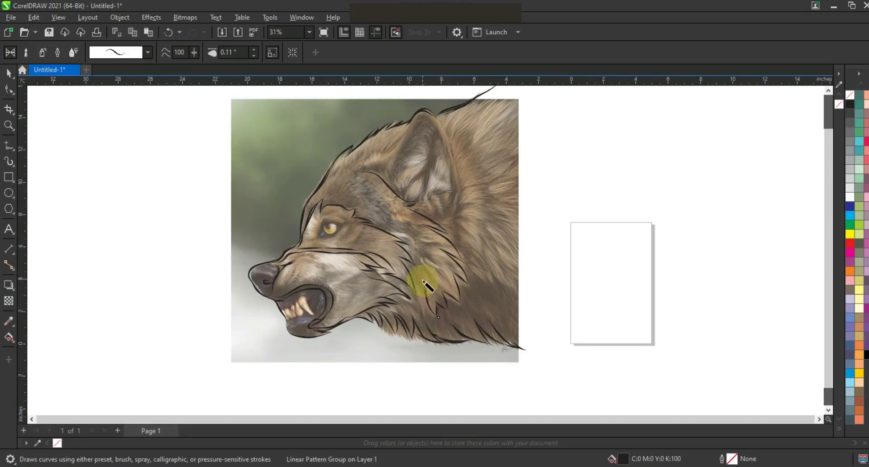
pyautogui.moveTo(360, 173); pyautogui.dragTo(382, 157)
pyautogui.moveTo(407, 128)
pyautogui.mouseDown()
pyautogui.moveTo(368, 140)
pyautogui.moveTo(333, 181)
pyautogui.mouseUp()
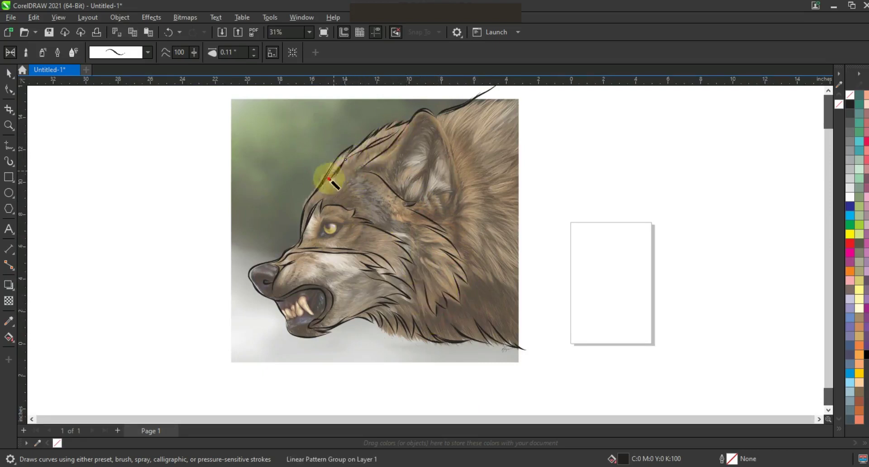
# Trace the ear's front, back and inner rim contours and the fur line at its base.
pyautogui.press('z')
pyautogui.moveTo(334, 154); pyautogui.dragTo(634, 366)
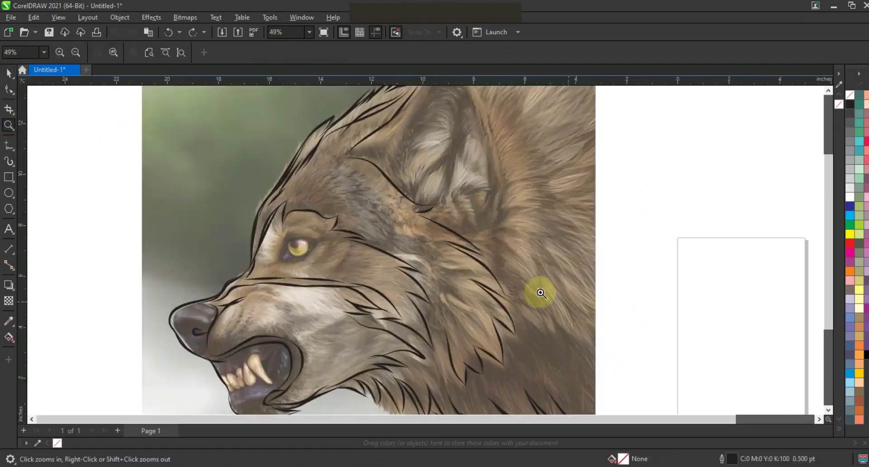
pyautogui.rightClick(502, 275)
pyautogui.moveTo(430, 99); pyautogui.dragTo(629, 281)
pyautogui.click(9, 146)
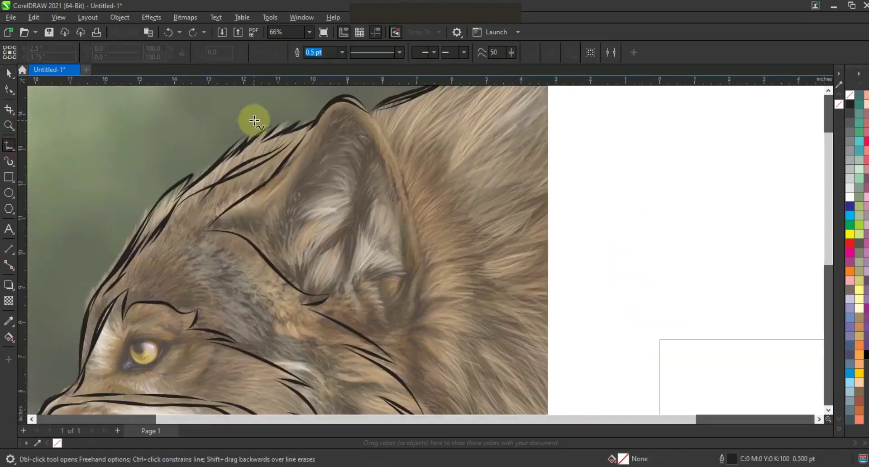
pyautogui.click(9, 165)
pyautogui.moveTo(226, 217)
pyautogui.mouseDown()
pyautogui.moveTo(266, 189)
pyautogui.moveTo(334, 117)
pyautogui.mouseUp()
pyautogui.moveTo(297, 160)
pyautogui.mouseDown()
pyautogui.moveTo(371, 118)
pyautogui.moveTo(397, 166)
pyautogui.moveTo(416, 304)
pyautogui.mouseUp()
pyautogui.moveTo(407, 254); pyautogui.dragTo(412, 310)
pyautogui.moveTo(387, 178); pyautogui.dragTo(405, 246)
pyautogui.moveTo(351, 119)
pyautogui.mouseDown()
pyautogui.moveTo(287, 204)
pyautogui.moveTo(284, 240)
pyautogui.mouseUp()
pyautogui.moveTo(229, 224); pyautogui.dragTo(284, 242)
# Draw the pointed fur strokes and fold lines inside the ear.
pyautogui.moveTo(364, 146)
pyautogui.mouseDown()
pyautogui.moveTo(335, 147)
pyautogui.moveTo(353, 153)
pyautogui.mouseUp()
pyautogui.moveTo(350, 151)
pyautogui.mouseDown()
pyautogui.moveTo(305, 189)
pyautogui.moveTo(343, 172)
pyautogui.moveTo(285, 232)
pyautogui.mouseUp()
pyautogui.moveTo(285, 232)
pyautogui.mouseDown()
pyautogui.moveTo(312, 207)
pyautogui.moveTo(291, 269)
pyautogui.mouseUp()
pyautogui.moveTo(293, 266); pyautogui.dragTo(339, 217)
pyautogui.moveTo(339, 217); pyautogui.dragTo(304, 272)
pyautogui.moveTo(340, 234)
pyautogui.mouseDown()
pyautogui.moveTo(303, 274)
pyautogui.moveTo(345, 281)
pyautogui.mouseUp()
pyautogui.moveTo(342, 283); pyautogui.dragTo(403, 271)
pyautogui.moveTo(402, 267); pyautogui.dragTo(373, 201)
pyautogui.moveTo(373, 201)
pyautogui.mouseDown()
pyautogui.moveTo(384, 248)
pyautogui.moveTo(356, 225)
pyautogui.mouseUp()
pyautogui.moveTo(355, 228); pyautogui.dragTo(355, 256)
pyautogui.moveTo(364, 143); pyautogui.dragTo(341, 248)
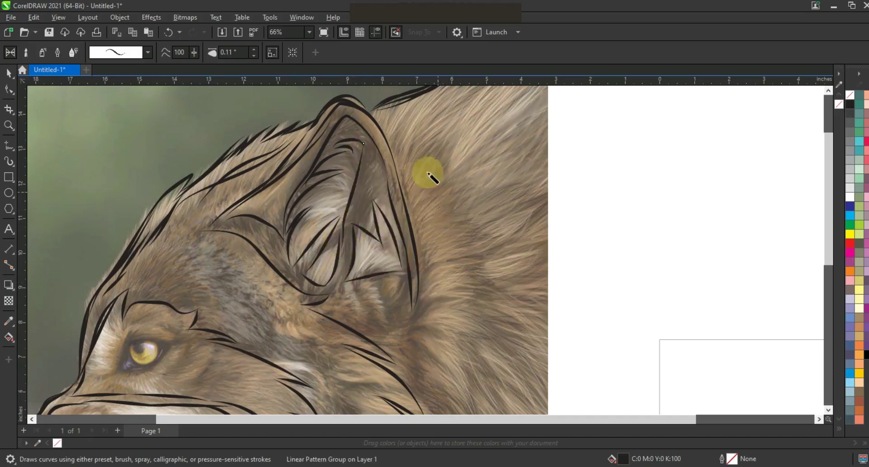
# Draw the neck fur line behind the cheek and long pointed tufts extending past the photo's rear edge.
pyautogui.scroll(-1, 433, 169)
pyautogui.moveTo(411, 149); pyautogui.dragTo(454, 130)
pyautogui.hotkey('ctrl', 'z')
pyautogui.moveTo(410, 257); pyautogui.dragTo(463, 337)
pyautogui.moveTo(450, 303); pyautogui.dragTo(481, 325)
pyautogui.moveTo(452, 146); pyautogui.dragTo(449, 147)
pyautogui.moveTo(489, 194)
pyautogui.mouseDown()
pyautogui.moveTo(490, 225)
pyautogui.moveTo(474, 263)
pyautogui.moveTo(525, 308)
pyautogui.mouseUp()
pyautogui.moveTo(525, 308); pyautogui.dragTo(475, 305)
pyautogui.moveTo(467, 335); pyautogui.dragTo(470, 344)
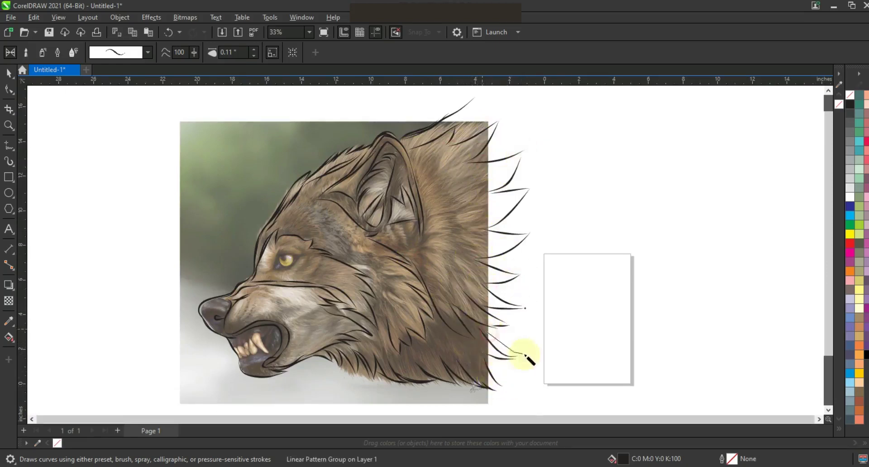
# Outline the large fang and the row of smaller teeth inside the open mouth.
pyautogui.rightClick(329, 197)
pyautogui.moveTo(266, 245); pyautogui.dragTo(501, 343)
pyautogui.moveTo(156, 182); pyautogui.dragTo(477, 345)
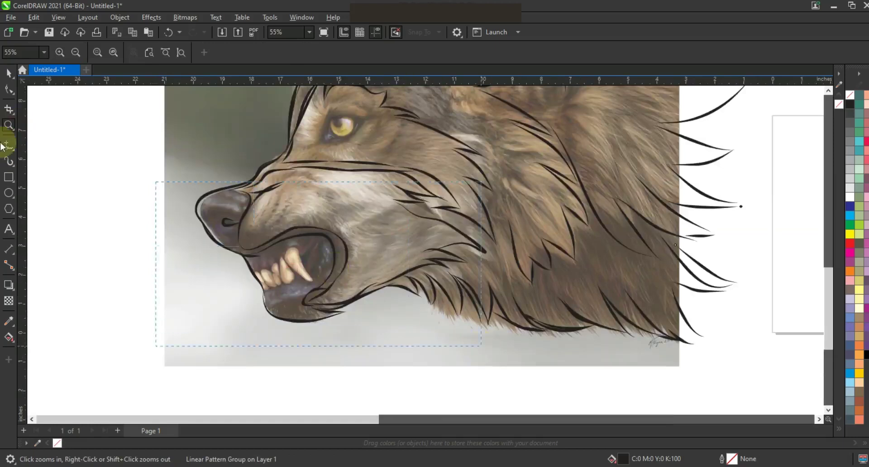
pyautogui.click(8, 161)
pyautogui.moveTo(382, 220); pyautogui.dragTo(364, 230)
pyautogui.moveTo(416, 286); pyautogui.dragTo(416, 287)
pyautogui.moveTo(382, 222); pyautogui.dragTo(393, 244)
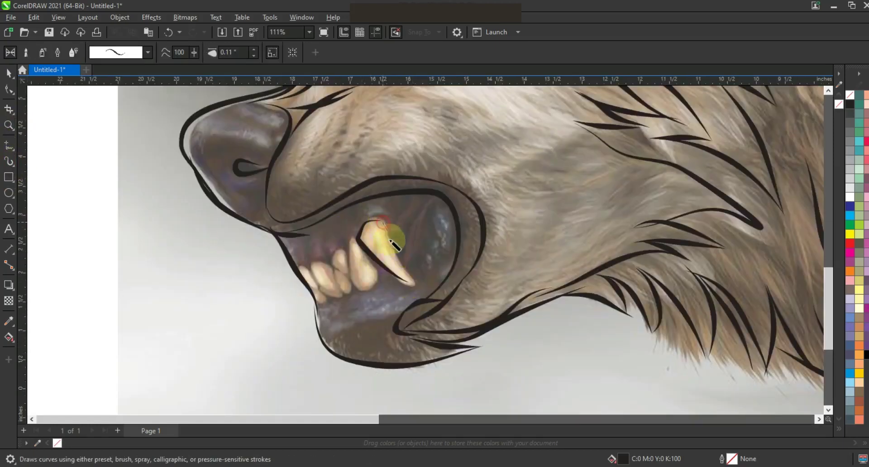
pyautogui.moveTo(398, 277)
pyautogui.mouseDown()
pyautogui.moveTo(413, 285)
pyautogui.moveTo(377, 285)
pyautogui.moveTo(314, 268)
pyautogui.moveTo(310, 285)
pyautogui.mouseUp()
# Trace the wolf's eye and undo the last stroke.
pyautogui.scroll(-2, 311, 286)
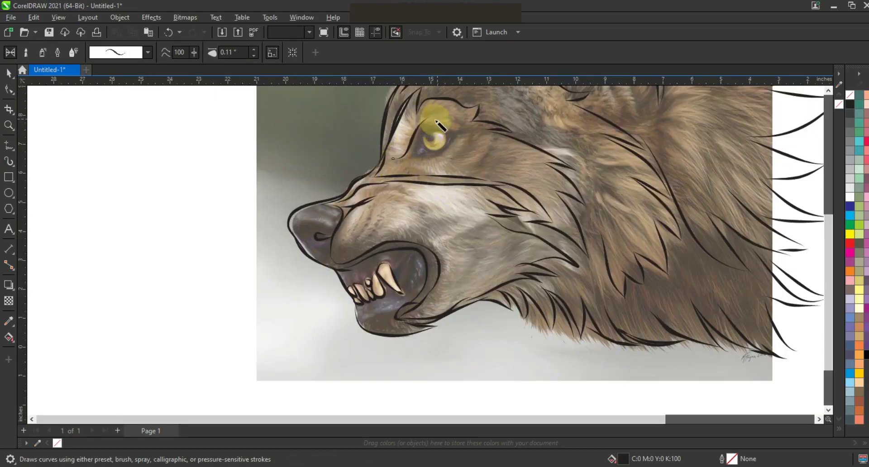
pyautogui.moveTo(421, 133)
pyautogui.mouseDown()
pyautogui.moveTo(466, 130)
pyautogui.moveTo(401, 159)
pyautogui.moveTo(425, 140)
pyautogui.mouseUp()
pyautogui.hotkey('ctrl', 'z')
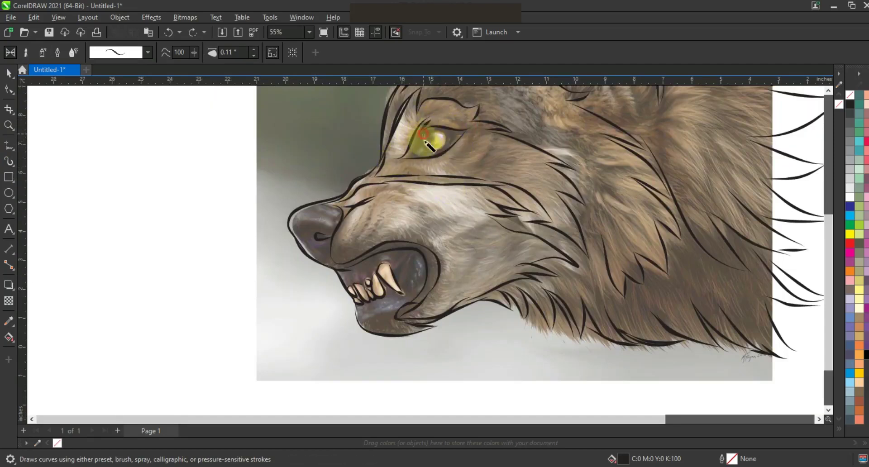
# Review the complete line art without the reference photo by deleting the photo and restoring it.
pyautogui.scroll(-2, 450, 243)
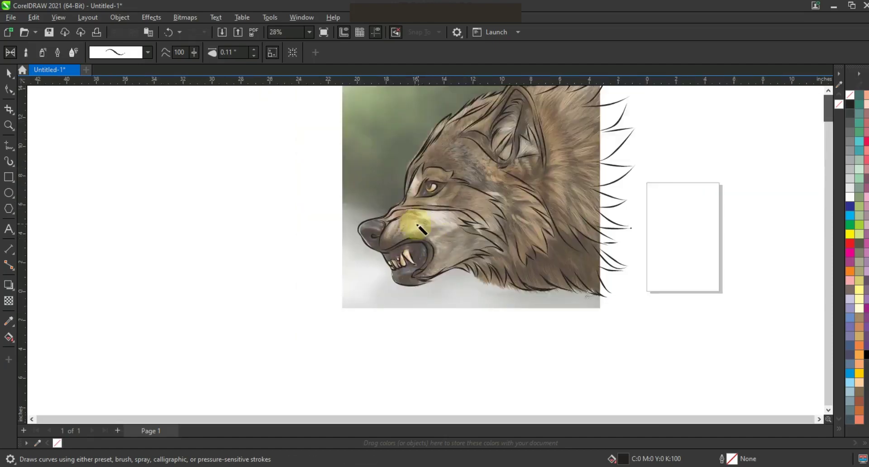
pyautogui.click(8, 74)
pyautogui.scroll(-1, 517, 254)
pyautogui.click(459, 232)
pyautogui.press('Delete')
pyautogui.moveTo(423, 141); pyautogui.dragTo(613, 286)
pyautogui.press('F4')
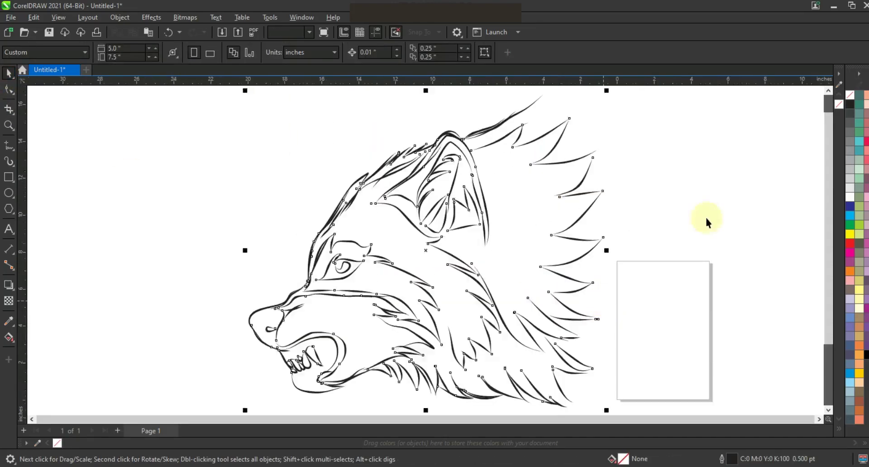
pyautogui.hotkey('ctrl', 'z')
# Move the reference photo out from under the line art to the empty area beside it.
pyautogui.click(670, 201)
pyautogui.scroll(-1, 570, 174)
pyautogui.moveTo(423, 286); pyautogui.dragTo(298, 286)
pyautogui.moveTo(344, 269); pyautogui.dragTo(335, 251)
pyautogui.click(567, 306)
pyautogui.press('z')
pyautogui.moveTo(199, 120); pyautogui.dragTo(636, 312)
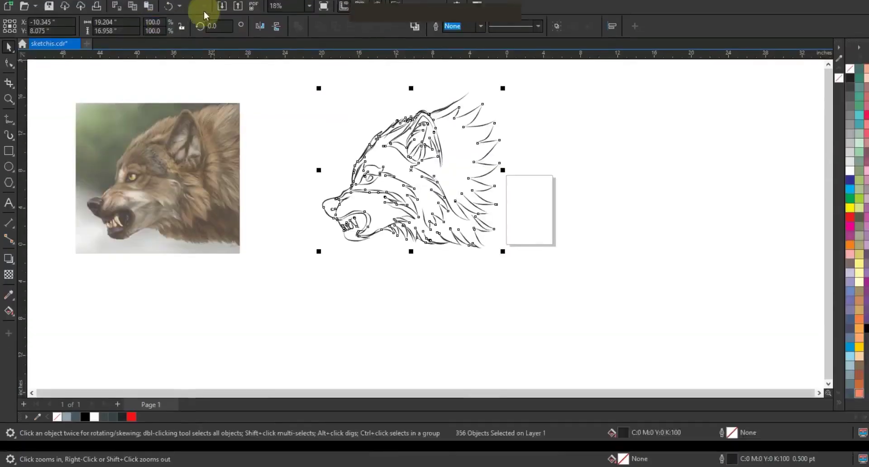
# Convert the selected line art to a 300 dpi grayscale bitmap with anti-aliasing and a transparent background.
pyautogui.click(185, 17)
pyautogui.click(199, 28)
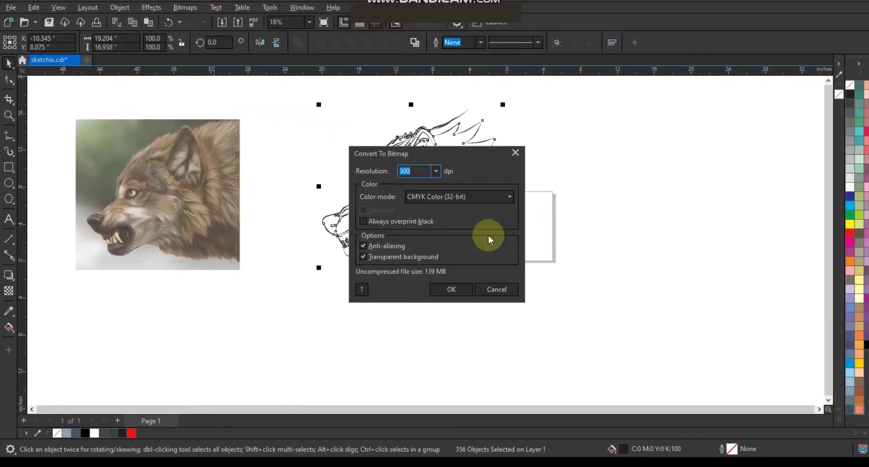
pyautogui.click(460, 207)
pyautogui.click(449, 243)
pyautogui.click(451, 299)
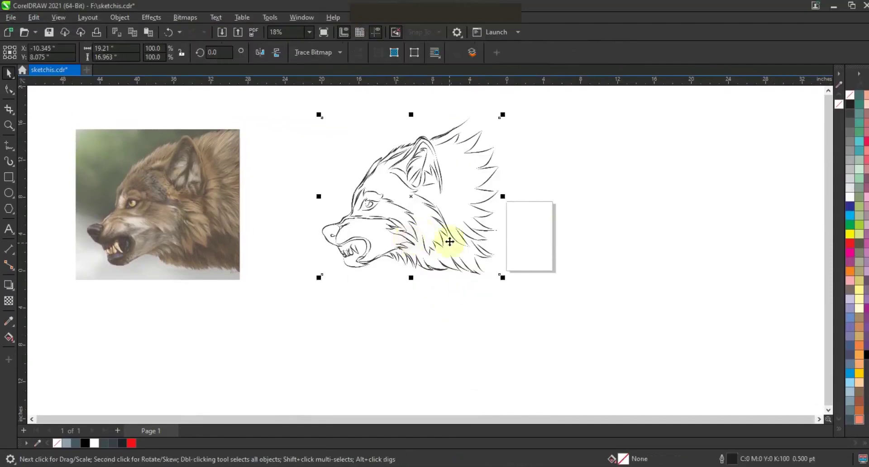
# Scale the line art bitmap down to about 26.2%, roughly 5.04 by 4.45 inches.
pyautogui.scroll(2, 453, 254)
pyautogui.click(485, 262)
pyautogui.moveTo(606, 91); pyautogui.dragTo(476, 209)
pyautogui.hotkey('shift', 'F2')
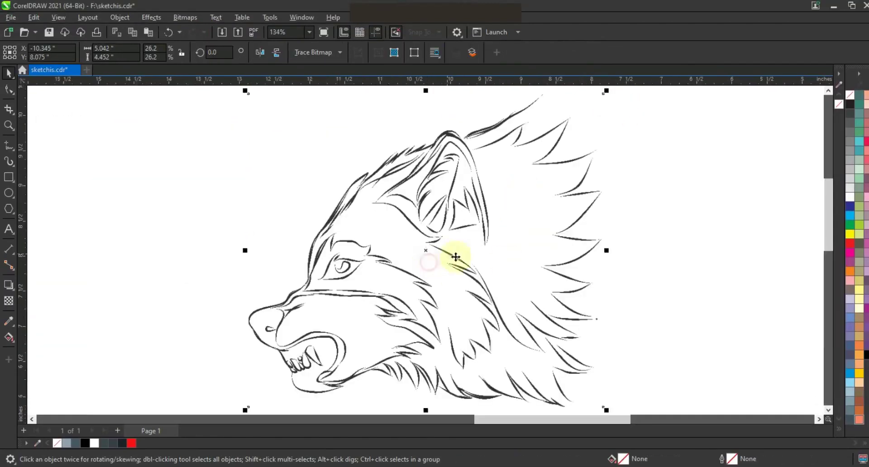
# Apply a uniform transparency of 72 to the line art bitmap.
pyautogui.click(8, 300)
pyautogui.scroll(-1, 298, 264)
pyautogui.moveTo(351, 347); pyautogui.dragTo(357, 348)
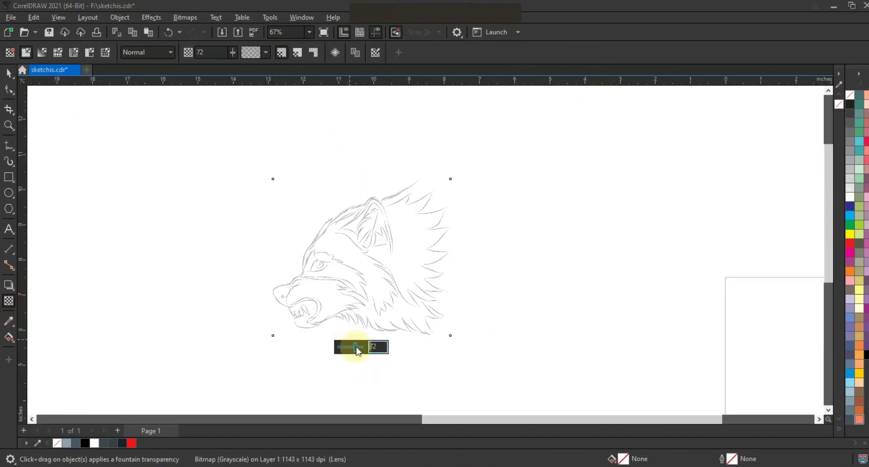
# Start a 2.0 pt freehand outline with straight segments from the top of the ear down the forehead to the nose bridge.
pyautogui.click(9, 145)
pyautogui.scroll(2, 446, 283)
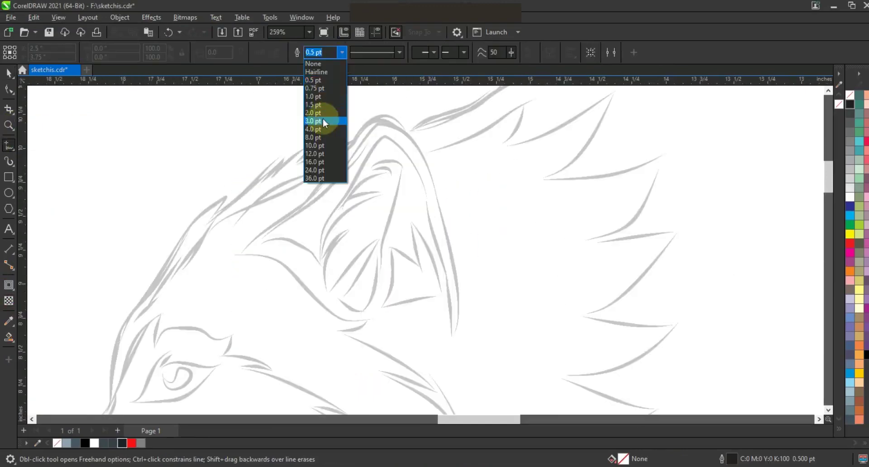
pyautogui.click(357, 141)
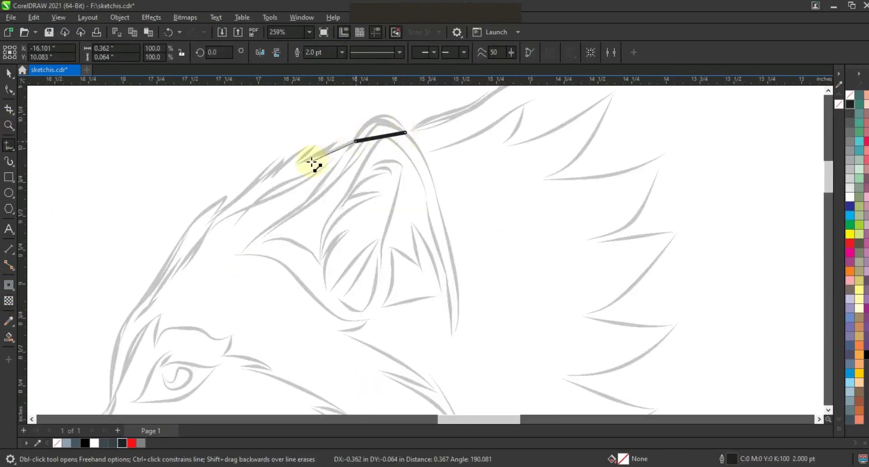
pyautogui.click(344, 135)
pyautogui.doubleClick(227, 194)
pyautogui.doubleClick(132, 311)
pyautogui.click(110, 402)
# Continue the head outline around the nose and lower jaw, following the pointed neck fur tufts along the underside.
pyautogui.scroll(-2, 359, 104)
pyautogui.click(10, 123)
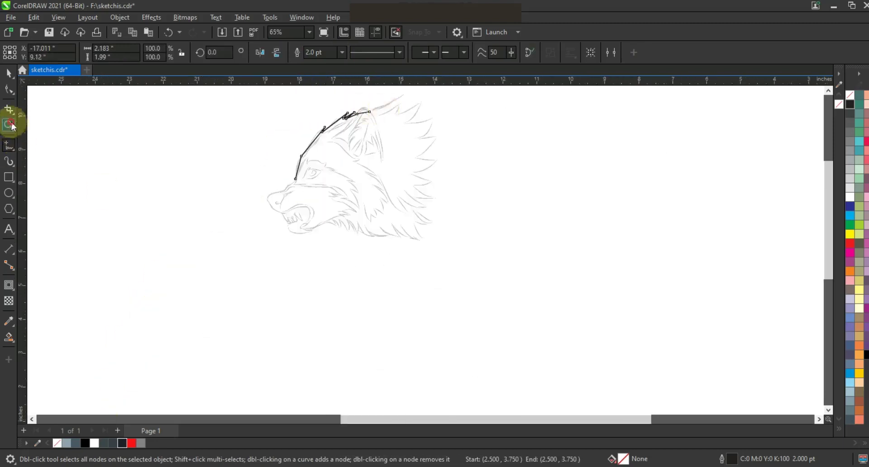
pyautogui.click(13, 126)
pyautogui.click(290, 209)
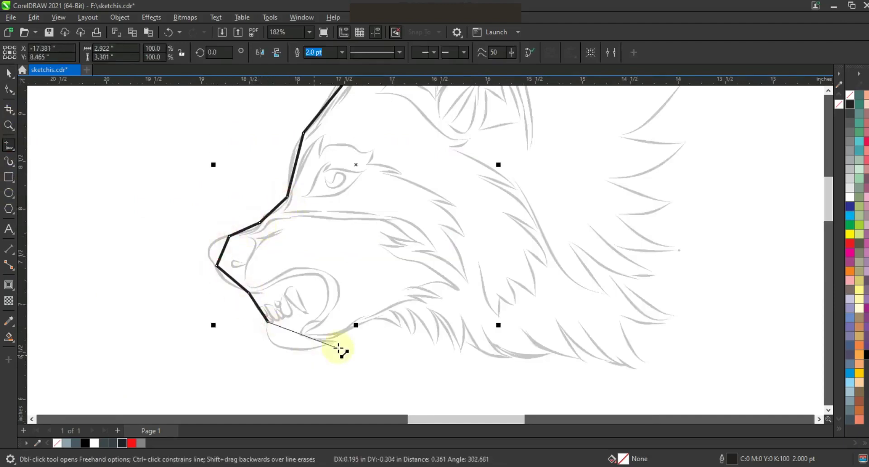
pyautogui.click(386, 309)
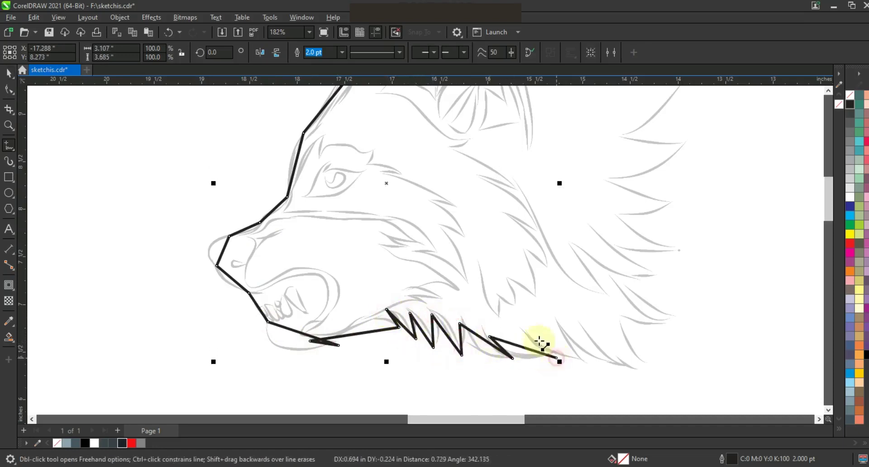
# Convert all segments of the head outline to curves and bend them to follow the sketched contour.
pyautogui.scroll(-2, 472, 248)
pyautogui.click(9, 89)
pyautogui.moveTo(332, 97); pyautogui.dragTo(607, 318)
pyautogui.hotkey('shift', 'F2')
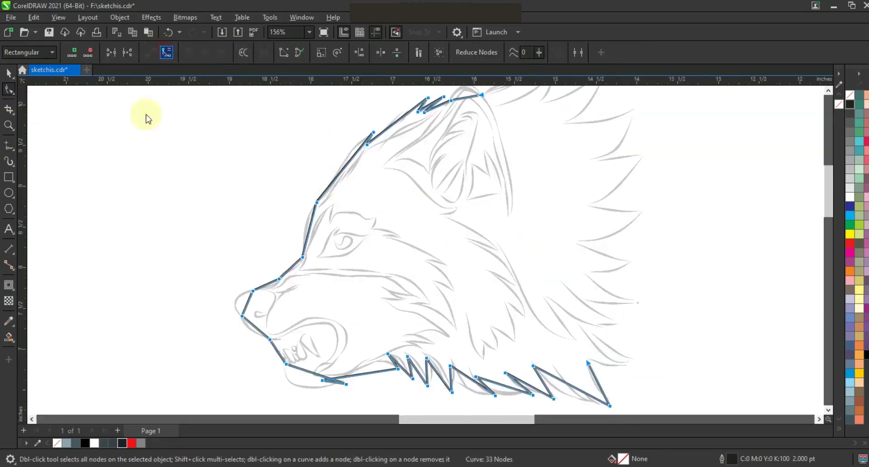
pyautogui.press('z')
pyautogui.moveTo(284, 94); pyautogui.dragTo(588, 199)
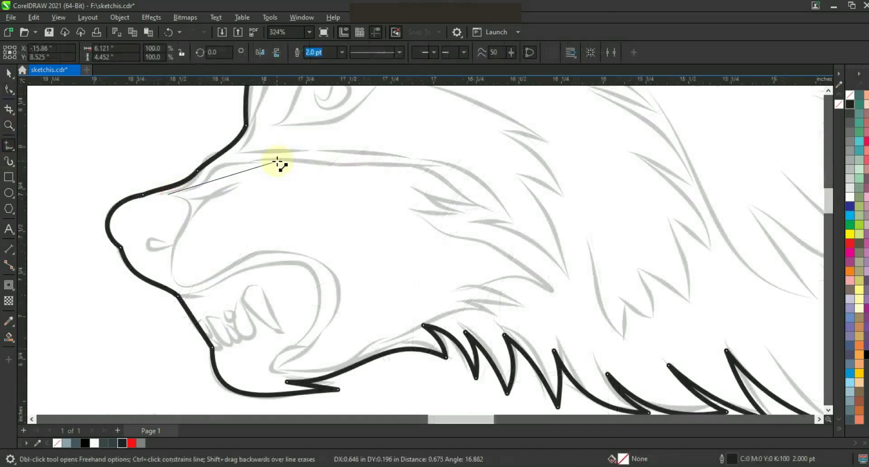
# Trace the muzzle area as a closed straight-segment shape, about 2.29 by 1.25 inches, around the cheek tufts and open mouth.
pyautogui.click(278, 161)
pyautogui.click(371, 164)
pyautogui.click(483, 208)
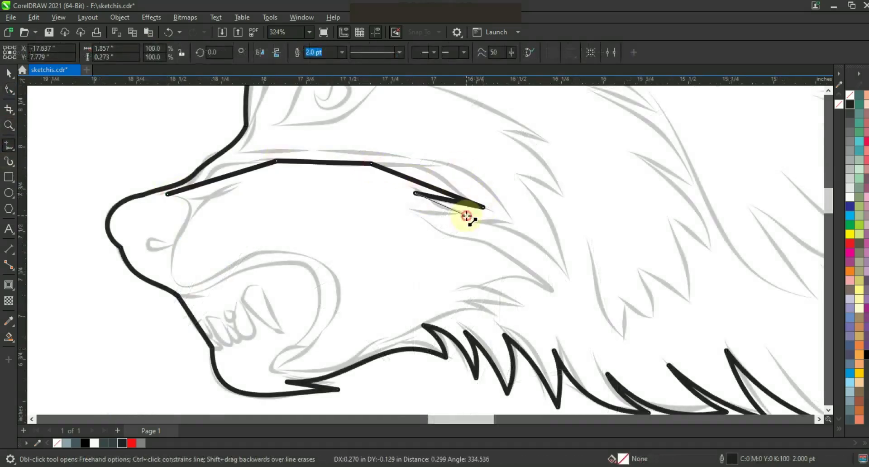
pyautogui.click(557, 290)
pyautogui.click(496, 313)
pyautogui.click(276, 373)
pyautogui.click(304, 255)
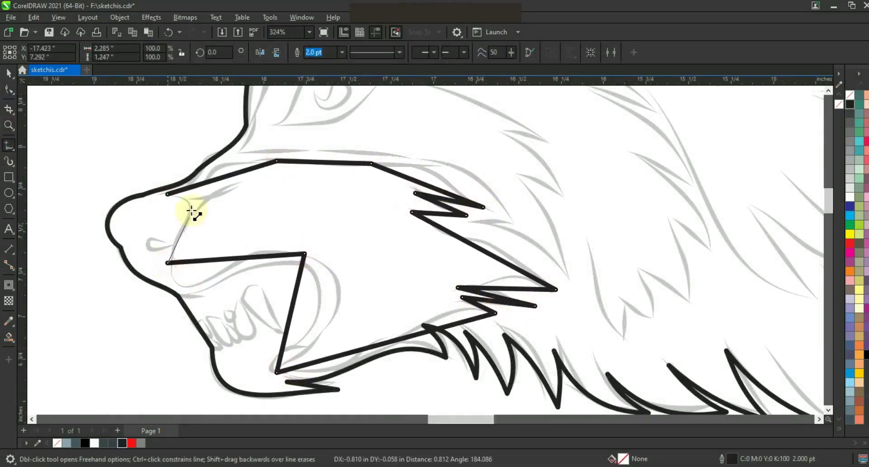
pyautogui.click(168, 194)
# Convert the muzzle shape's segments to curves and bend its upper edge and cheek fur tufts to match the sketch.
pyautogui.press('F10')
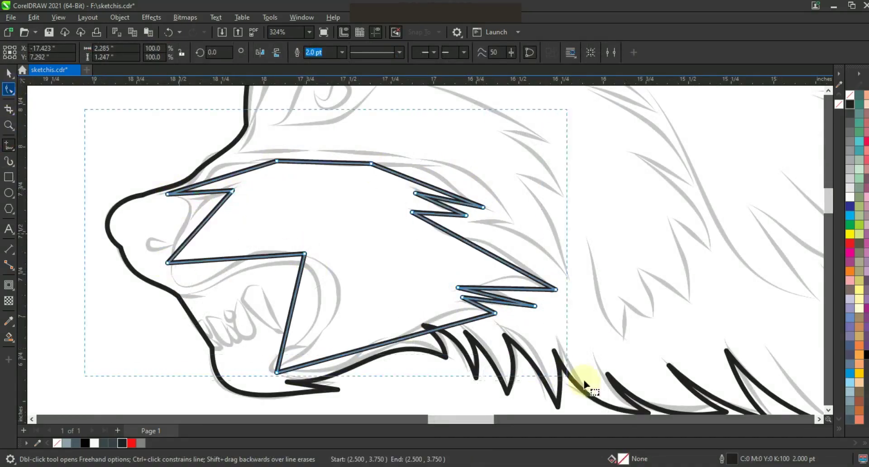
pyautogui.moveTo(412, 175); pyautogui.dragTo(443, 210)
pyautogui.moveTo(451, 201); pyautogui.dragTo(443, 218)
pyautogui.moveTo(546, 279); pyautogui.dragTo(581, 308)
pyautogui.moveTo(508, 264); pyautogui.dragTo(494, 230)
pyautogui.click(520, 288)
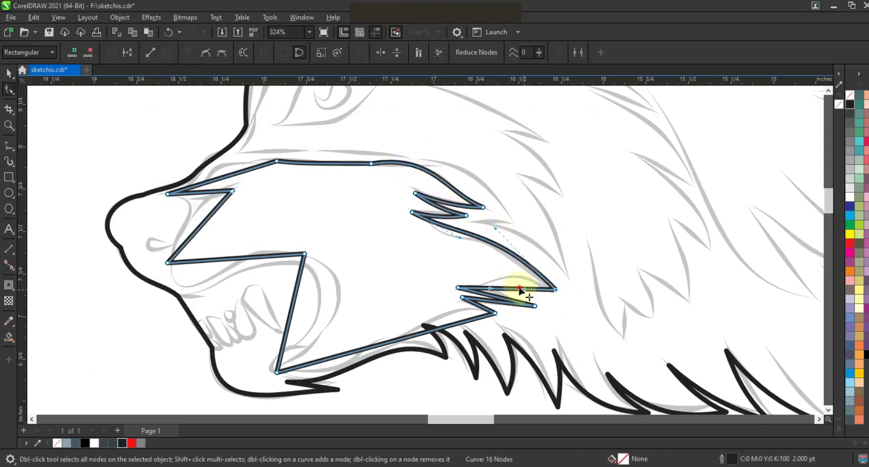
pyautogui.moveTo(502, 301); pyautogui.dragTo(498, 295)
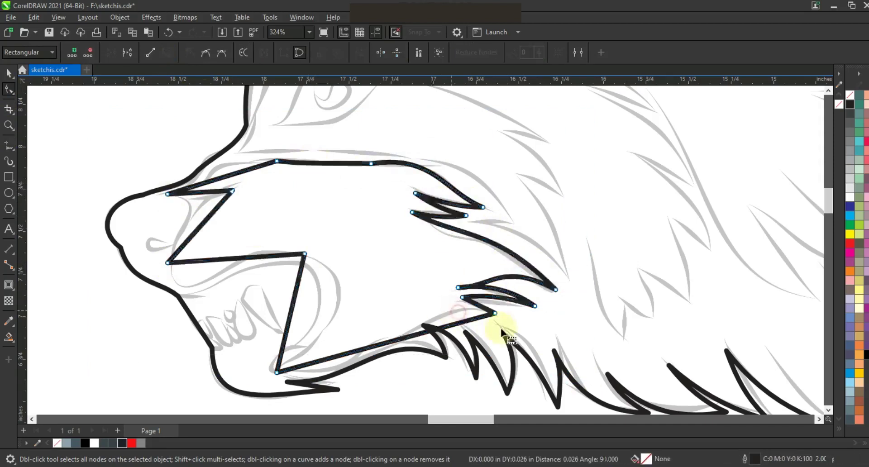
# Bend the muzzle shape's jaw, mouth and nose-side segments along the sketched lines.
pyautogui.moveTo(484, 319); pyautogui.dragTo(352, 357)
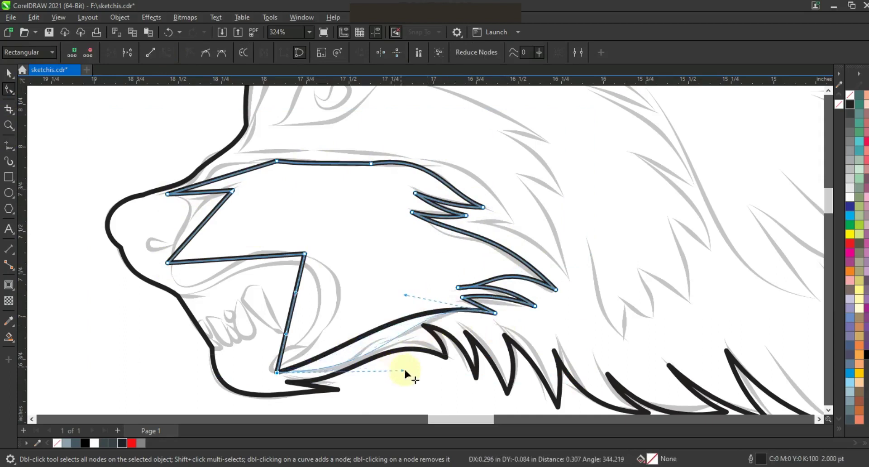
pyautogui.moveTo(296, 292); pyautogui.dragTo(334, 262)
pyautogui.moveTo(286, 334); pyautogui.dragTo(362, 322)
pyautogui.moveTo(334, 262); pyautogui.dragTo(341, 260)
pyautogui.moveTo(271, 240); pyautogui.dragTo(321, 271)
pyautogui.moveTo(259, 256); pyautogui.dragTo(257, 242)
pyautogui.moveTo(213, 260); pyautogui.dragTo(176, 320)
pyautogui.moveTo(257, 242); pyautogui.dragTo(194, 199)
pyautogui.moveTo(241, 172); pyautogui.dragTo(210, 186)
pyautogui.moveTo(199, 155); pyautogui.dragTo(197, 152)
pyautogui.moveTo(210, 186); pyautogui.dragTo(217, 188)
# Trace the dark patch around the eye as a closed straight-segment shape from the brow, along the nose bridge and around the cheek tufts.
pyautogui.scroll(-1, 429, 222)
pyautogui.click(9, 124)
pyautogui.scroll(-1, 272, 184)
pyautogui.moveTo(314, 172); pyautogui.dragTo(590, 313)
pyautogui.click(419, 237)
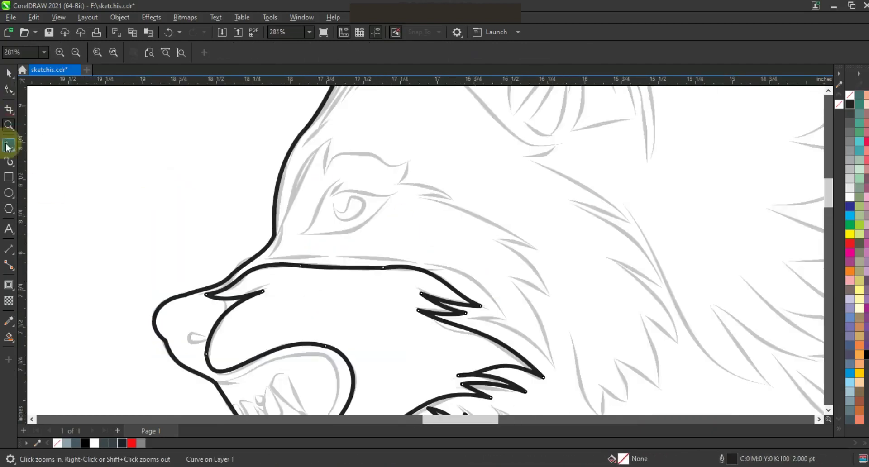
pyautogui.click(9, 145)
pyautogui.click(329, 140)
pyautogui.doubleClick(272, 256)
pyautogui.click(511, 316)
pyautogui.click(476, 319)
pyautogui.click(555, 368)
pyautogui.click(513, 281)
pyautogui.click(553, 297)
pyautogui.click(497, 242)
pyautogui.click(422, 197)
pyautogui.click(454, 196)
pyautogui.click(402, 183)
pyautogui.click(329, 139)
# Bend the eye patch's brow, fur tuft and lower segments into curves that follow the sketch.
pyautogui.click(9, 89)
pyautogui.moveTo(309, 182); pyautogui.dragTo(281, 162)
pyautogui.moveTo(292, 218); pyautogui.dragTo(296, 221)
pyautogui.moveTo(353, 168); pyautogui.dragTo(344, 125)
pyautogui.moveTo(382, 164); pyautogui.dragTo(379, 179)
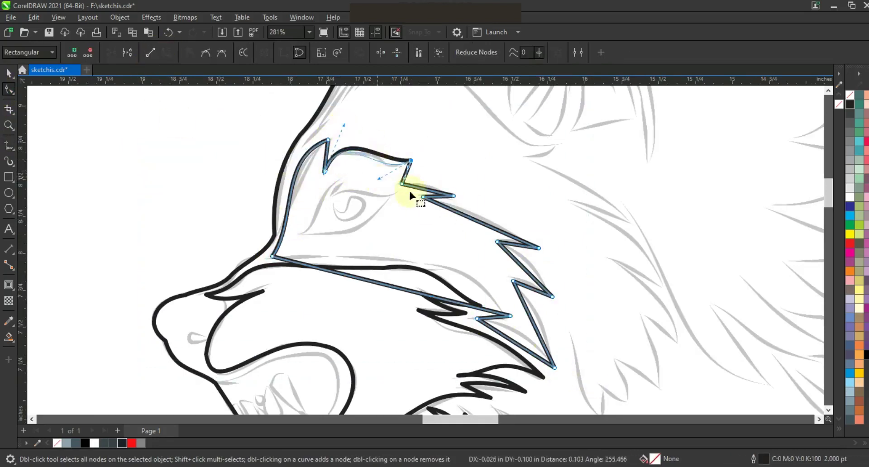
pyautogui.moveTo(431, 190); pyautogui.dragTo(435, 186)
pyautogui.moveTo(487, 226); pyautogui.dragTo(499, 221)
pyautogui.moveTo(542, 289); pyautogui.dragTo(537, 316)
pyautogui.moveTo(448, 300); pyautogui.dragTo(349, 268)
# Fill the muzzle shape with #475860, the eye patch with #1C2127 and the head silhouette with black.
pyautogui.press('z')
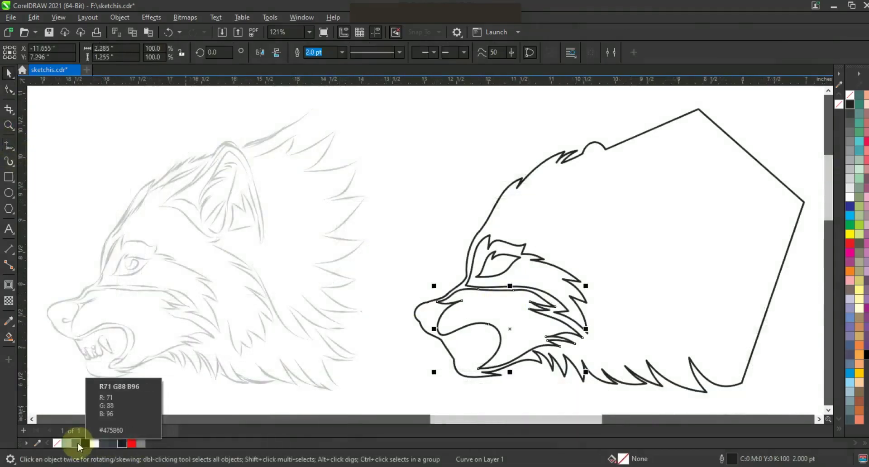
pyautogui.moveTo(76, 443); pyautogui.dragTo(545, 288)
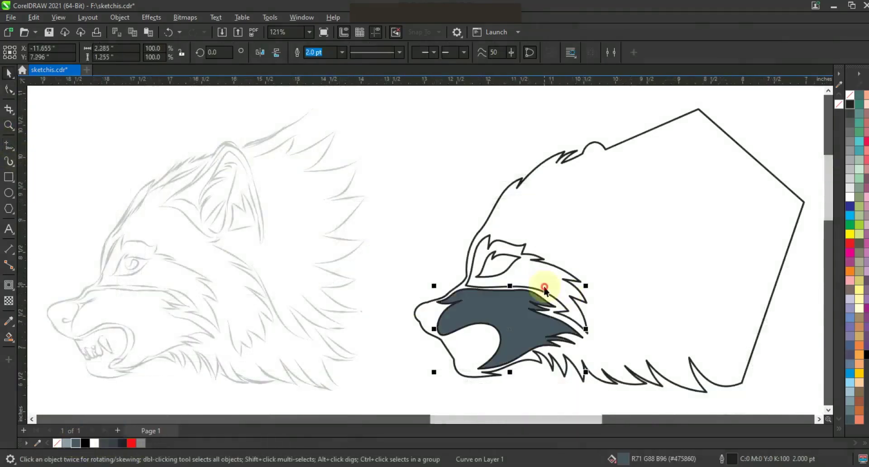
pyautogui.click(545, 289)
pyautogui.click(122, 443)
pyautogui.click(473, 376)
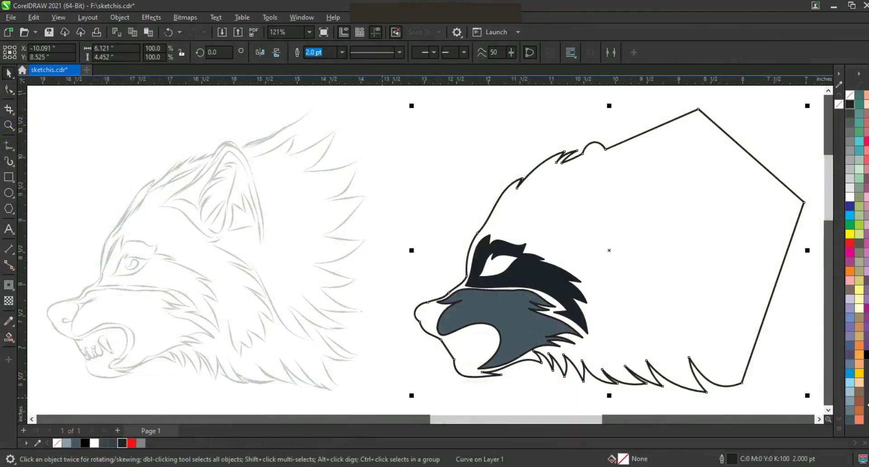
pyautogui.click(865, 354)
# Remove the outlines from the muzzle, eye patch and head silhouette.
pyautogui.scroll(-2, 508, 258)
pyautogui.moveTo(698, 162); pyautogui.dragTo(436, 330)
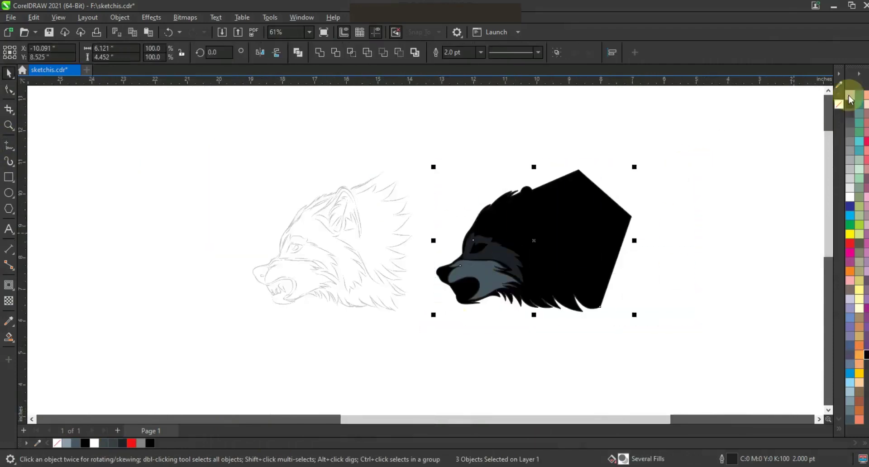
pyautogui.rightClick(850, 96)
pyautogui.click(707, 176)
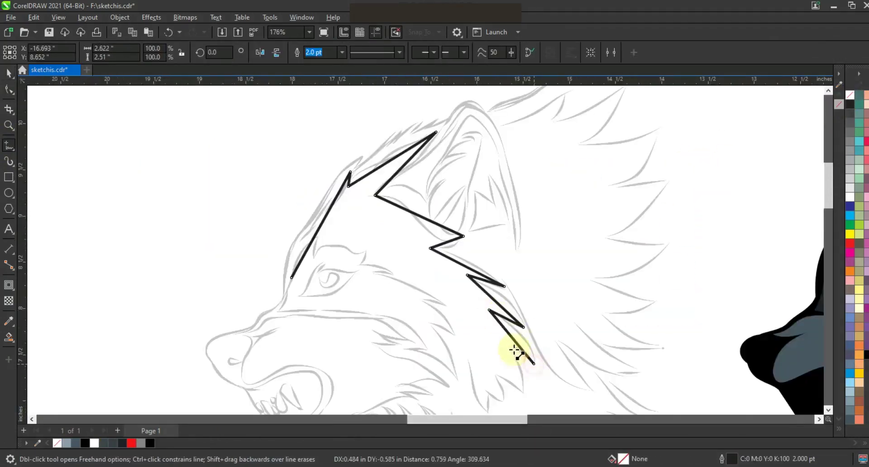
# Trace the edge of the forehead and cheek fur with a straight-segment line, ending behind the muzzle.
pyautogui.click(512, 344)
pyautogui.click(534, 363)
pyautogui.click(523, 390)
pyautogui.click(495, 371)
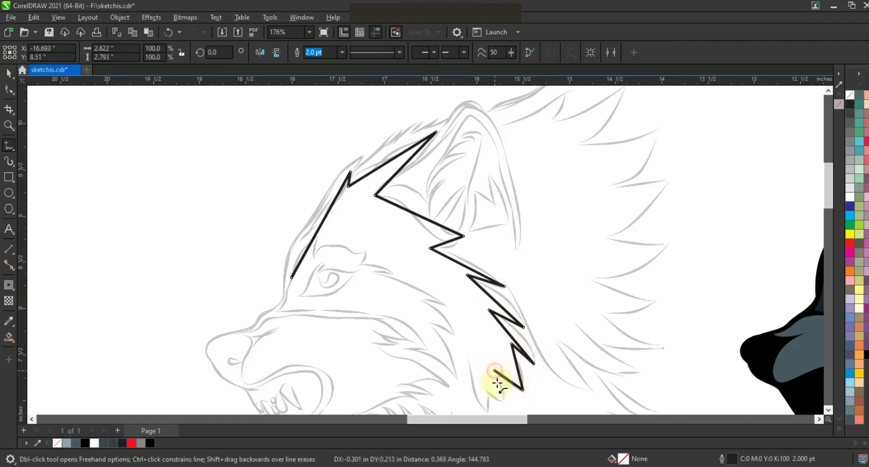
pyautogui.doubleClick(488, 391)
pyautogui.click(489, 413)
pyautogui.click(489, 412)
pyautogui.click(448, 331)
# Convert the forehead and cheek fur line to curves and bend its forehead and below-ear segments to the sketch.
pyautogui.click(9, 90)
pyautogui.scroll(-1, 324, 187)
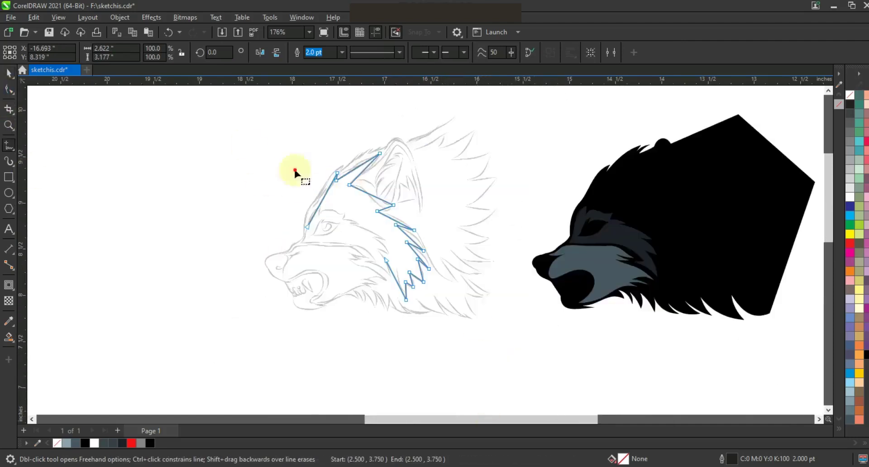
pyautogui.moveTo(250, 146); pyautogui.dragTo(486, 327)
pyautogui.hotkey('shift', 'F2')
pyautogui.click(165, 53)
pyautogui.click(287, 244)
pyautogui.moveTo(319, 213); pyautogui.dragTo(306, 207)
pyautogui.moveTo(340, 173); pyautogui.dragTo(347, 178)
pyautogui.moveTo(371, 153); pyautogui.dragTo(352, 161)
pyautogui.moveTo(387, 135); pyautogui.dragTo(437, 124)
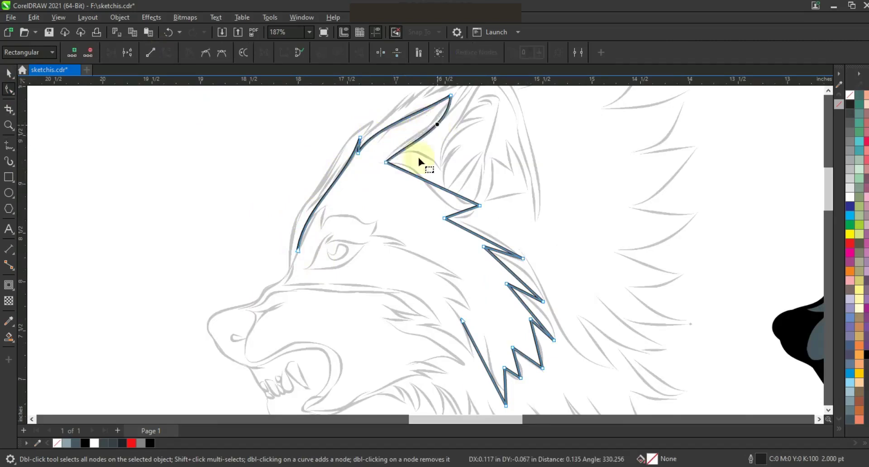
pyautogui.click(417, 176)
pyautogui.moveTo(451, 192); pyautogui.dragTo(441, 211)
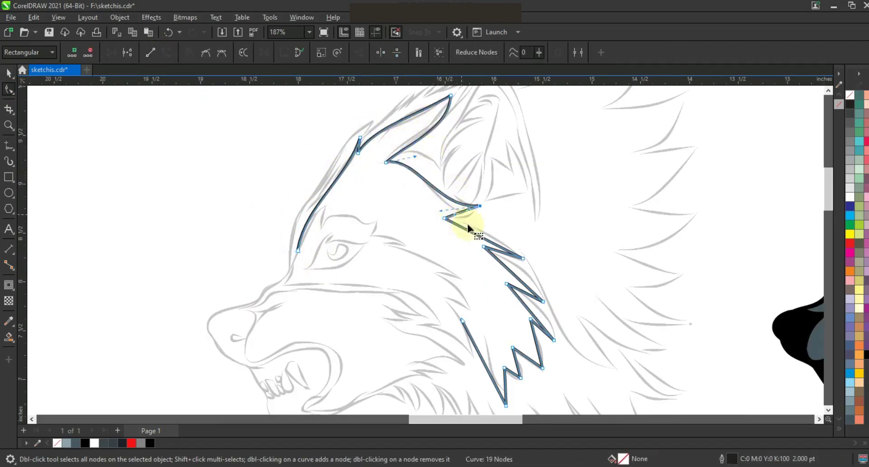
# Bend the cheek tuft segments of the fur line and adjust its two end curves.
pyautogui.click(479, 234)
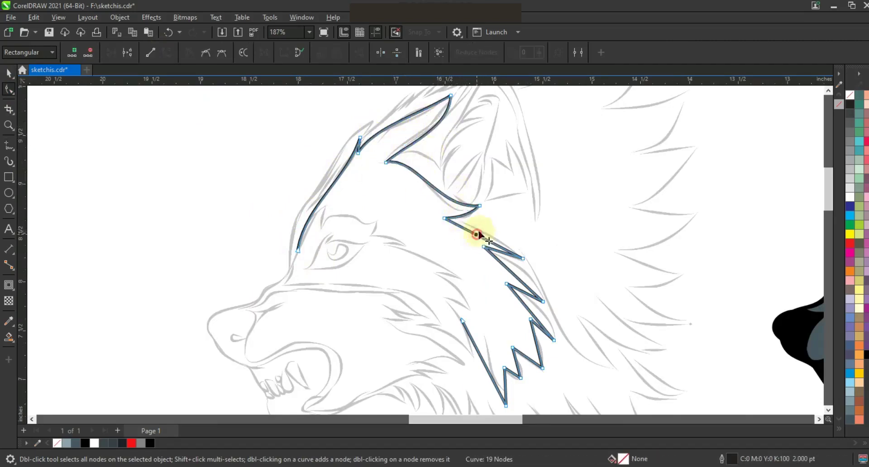
pyautogui.moveTo(477, 234); pyautogui.dragTo(484, 231)
pyautogui.moveTo(512, 273); pyautogui.dragTo(520, 265)
pyautogui.moveTo(530, 311); pyautogui.dragTo(534, 305)
pyautogui.moveTo(538, 345); pyautogui.dragTo(478, 355)
pyautogui.click(462, 321)
pyautogui.moveTo(464, 321); pyautogui.dragTo(456, 324)
pyautogui.moveTo(298, 251); pyautogui.dragTo(300, 252)
pyautogui.moveTo(311, 213); pyautogui.dragTo(310, 212)
# Color the fur line green (C100 M0 Y100 K0) and place it in position over the black wolf head.
pyautogui.click(8, 73)
pyautogui.scroll(-2, 174, 180)
pyautogui.rightClick(851, 225)
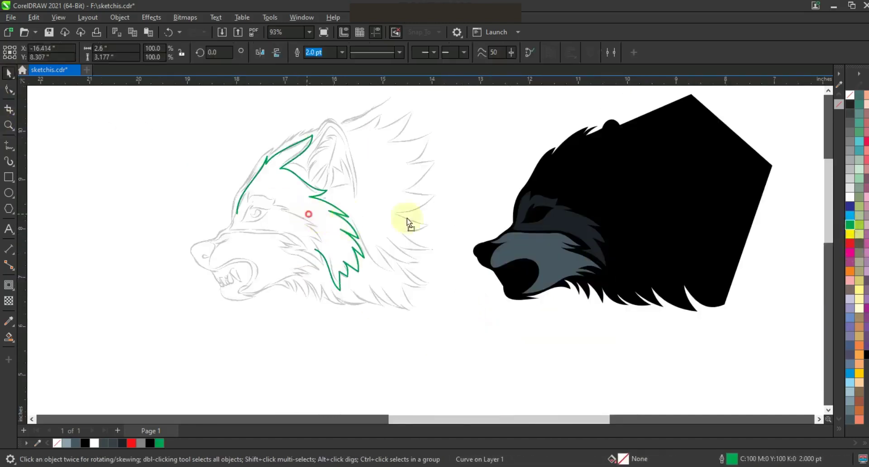
pyautogui.moveTo(588, 217); pyautogui.dragTo(588, 217)
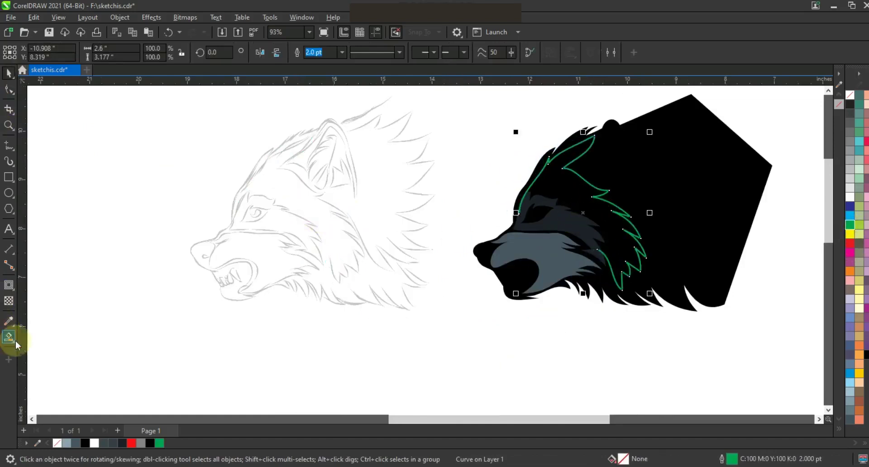
# Create a shape from the area enclosed by the green fur line with Smart Fill and color it dark slate gray.
pyautogui.click(9, 337)
pyautogui.click(587, 195)
pyautogui.click(2, 76)
pyautogui.click(122, 443)
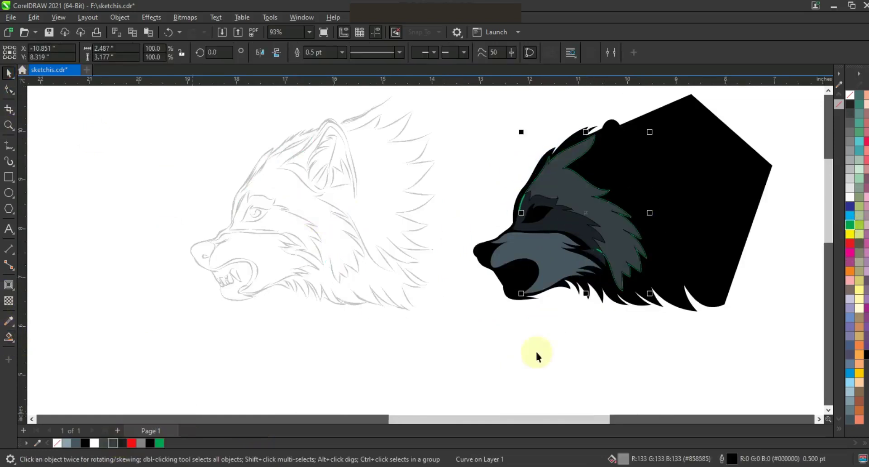
# Delete the green fur line and remove the outline from the new forehead and cheek shape.
pyautogui.click(522, 209)
pyautogui.press('Delete')
pyautogui.click(600, 202)
pyautogui.rightClick(850, 95)
# Select the colored wolf head shapes together and remove any remaining outlines.
pyautogui.click(577, 311)
pyautogui.click(571, 230)
pyautogui.click(563, 321)
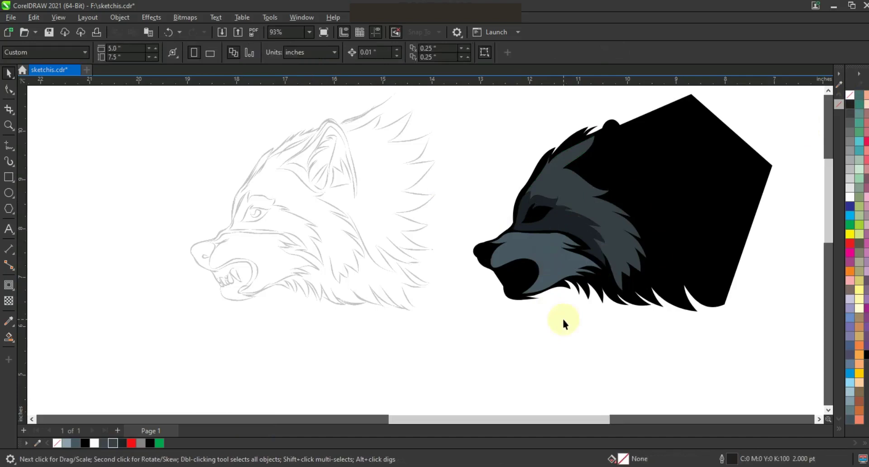
pyautogui.click(558, 265)
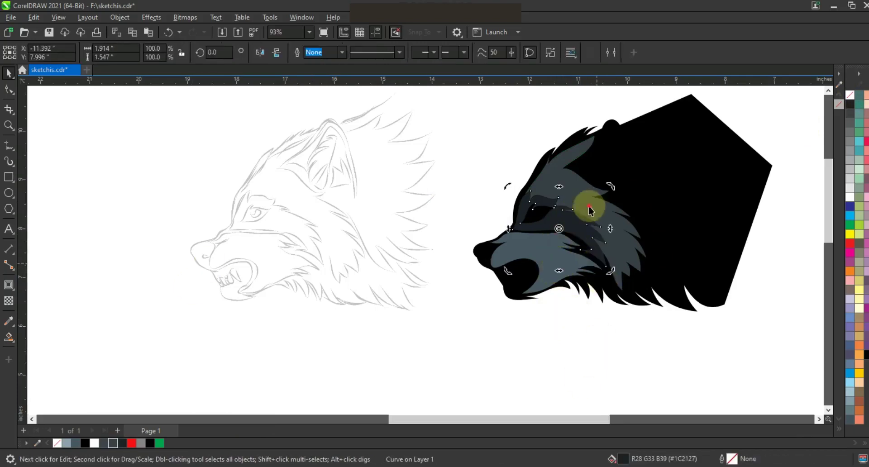
pyautogui.click(422, 237)
pyautogui.scroll(-1, 424, 241)
pyautogui.moveTo(693, 319); pyautogui.dragTo(277, 128)
pyautogui.rightClick(851, 93)
pyautogui.press('Escape')
# Trace the large fang in the open mouth as a closed triangle.
pyautogui.click(9, 125)
pyautogui.moveTo(283, 219)
pyautogui.mouseDown()
pyautogui.moveTo(405, 297)
pyautogui.moveTo(498, 309)
pyautogui.mouseUp()
pyautogui.rightClick(399, 233)
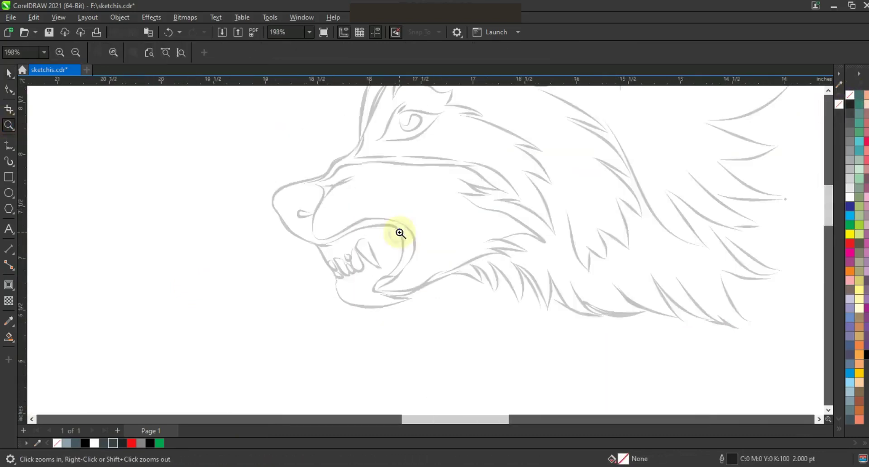
pyautogui.click(6, 145)
pyautogui.click(369, 237)
pyautogui.doubleClick(354, 246)
pyautogui.doubleClick(379, 268)
pyautogui.click(369, 236)
# Convert the fang triangle's sides to curves and bend them to match the sketched tooth.
pyautogui.click(9, 89)
pyautogui.scroll(3, 337, 247)
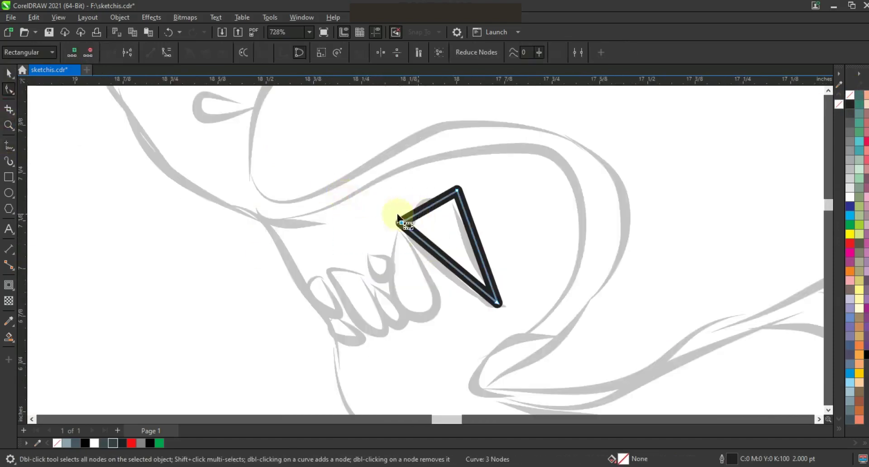
pyautogui.click(167, 52)
pyautogui.moveTo(420, 212); pyautogui.dragTo(432, 187)
pyautogui.moveTo(450, 263); pyautogui.dragTo(435, 272)
pyautogui.click(476, 248)
pyautogui.press('space')
pyautogui.scroll(-2, 447, 219)
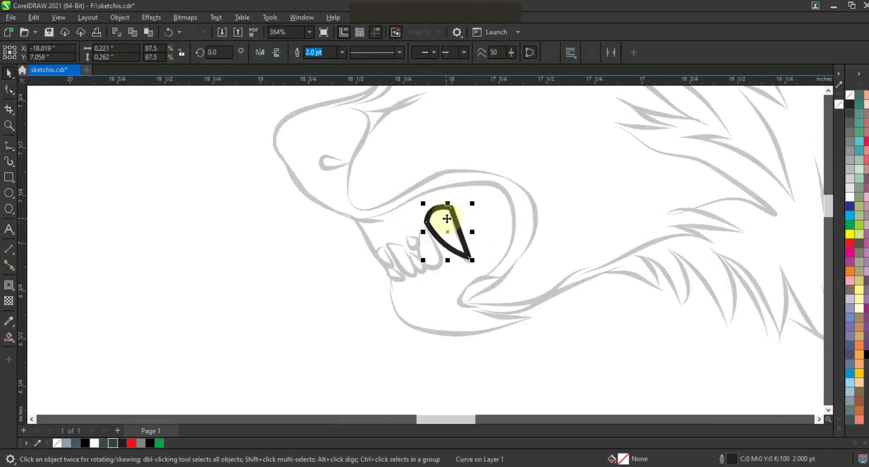
# Fill the fang black without an outline and place small scaled copies over the upper front teeth.
pyautogui.click(850, 105)
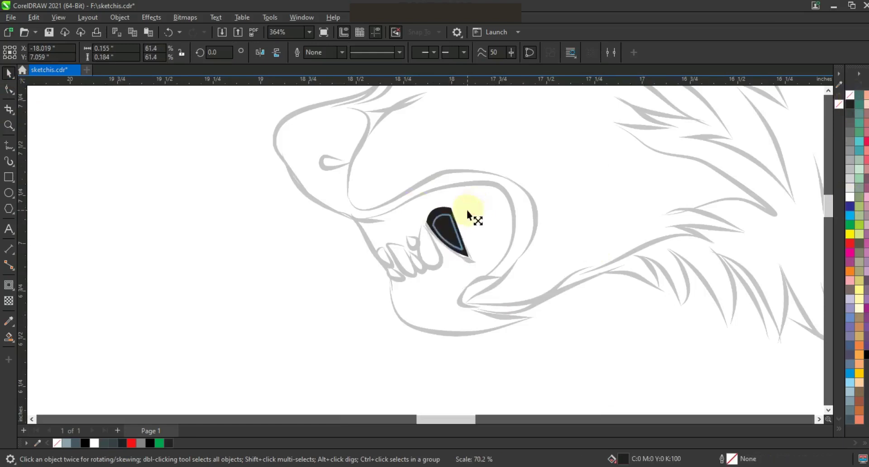
pyautogui.moveTo(432, 267); pyautogui.dragTo(384, 254)
pyautogui.click(417, 255)
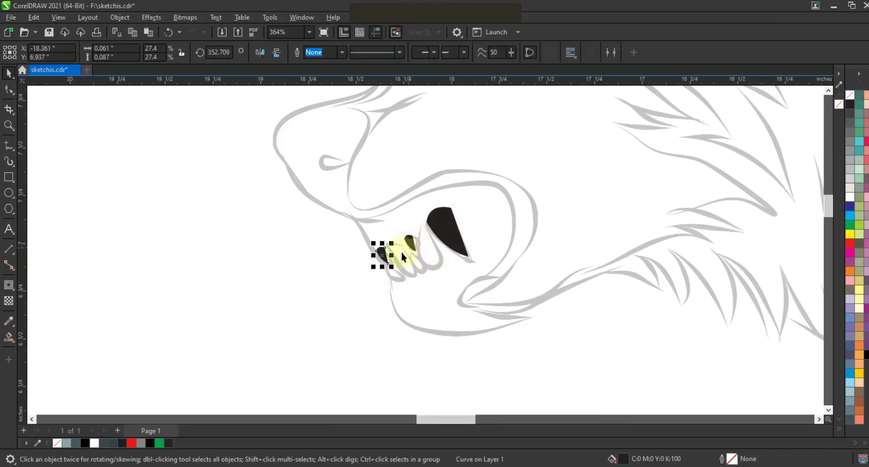
# Duplicate the small tooth, mirror and rotate it, and place the copies over the sketched lower front teeth.
pyautogui.rightClick(402, 290)
pyautogui.click(402, 291)
pyautogui.moveTo(409, 298); pyautogui.dragTo(393, 270)
pyautogui.click(260, 52)
pyautogui.click(401, 293)
pyautogui.moveTo(410, 288); pyautogui.dragTo(394, 278)
# Place another small tooth copy beside the large fang and rotate it to fit the sketched lower tooth.
pyautogui.scroll(5, 390, 270)
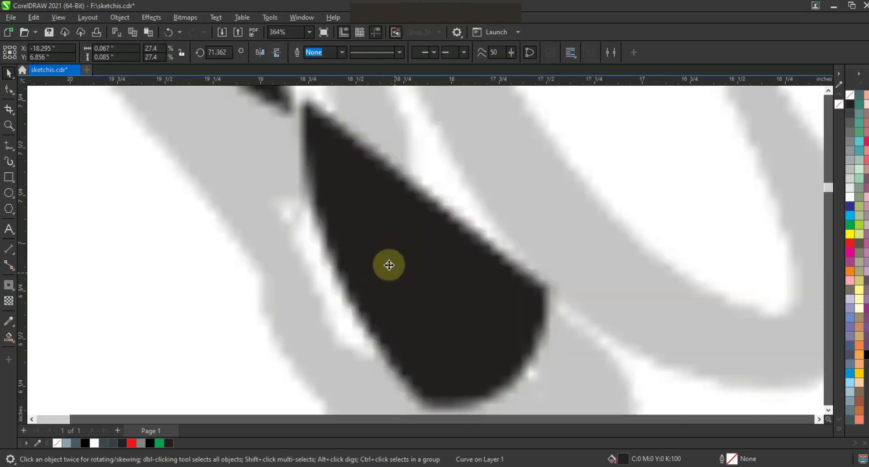
pyautogui.scroll(-2, 389, 265)
pyautogui.moveTo(398, 259)
pyautogui.mouseDown()
pyautogui.moveTo(503, 219)
pyautogui.moveTo(536, 221)
pyautogui.moveTo(528, 188)
pyautogui.moveTo(537, 210)
pyautogui.mouseUp()
pyautogui.scroll(-1, 524, 248)
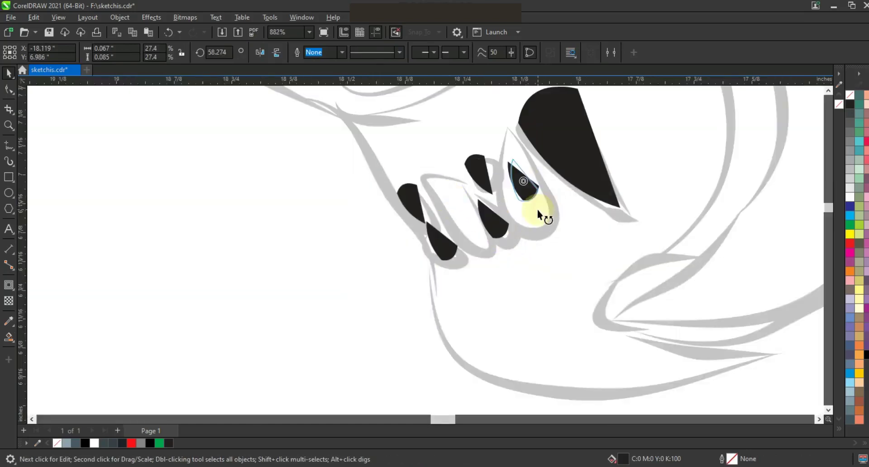
pyautogui.scroll(-1, 543, 210)
pyautogui.moveTo(525, 229)
pyautogui.mouseDown()
pyautogui.moveTo(535, 240)
pyautogui.moveTo(524, 225)
pyautogui.mouseUp()
pyautogui.moveTo(539, 197); pyautogui.dragTo(482, 223)
pyautogui.rightClick(482, 223)
pyautogui.moveTo(481, 186); pyautogui.dragTo(498, 248)
pyautogui.hotkey('ctrl', 'z')
pyautogui.moveTo(464, 203); pyautogui.dragTo(462, 205)
pyautogui.click(476, 225)
pyautogui.hotkey('ctrl', 'z')
pyautogui.scroll(-2, 416, 232)
# Select all the teeth together, fill them white and move them into the colored wolf head's mouth.
pyautogui.moveTo(257, 197); pyautogui.dragTo(463, 272)
pyautogui.click(850, 197)
pyautogui.moveTo(444, 228); pyautogui.dragTo(772, 229)
pyautogui.click(758, 266)
pyautogui.scroll(-1, 540, 259)
pyautogui.scroll(-1, 510, 254)
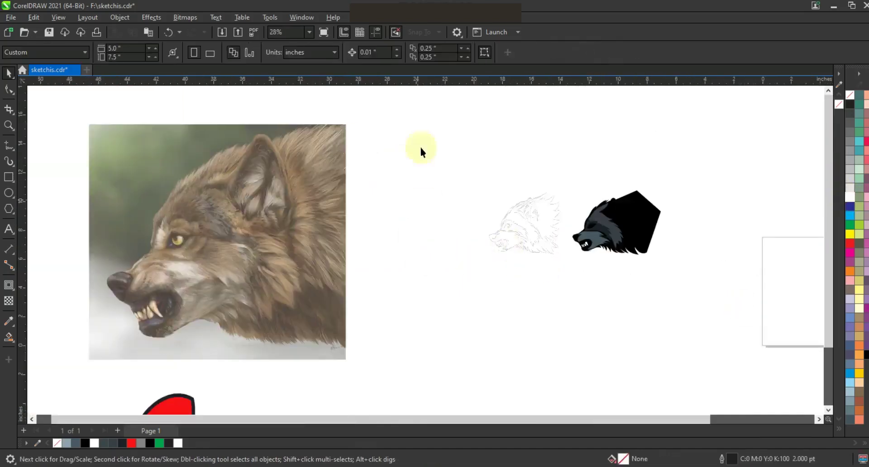
# Trace the iris inside the sketched eye as a closed triangle.
pyautogui.moveTo(420, 146); pyautogui.dragTo(666, 271)
pyautogui.hotkey('shift', 'F2')
pyautogui.click(111, 205)
pyautogui.click(9, 126)
pyautogui.moveTo(84, 234); pyautogui.dragTo(196, 288)
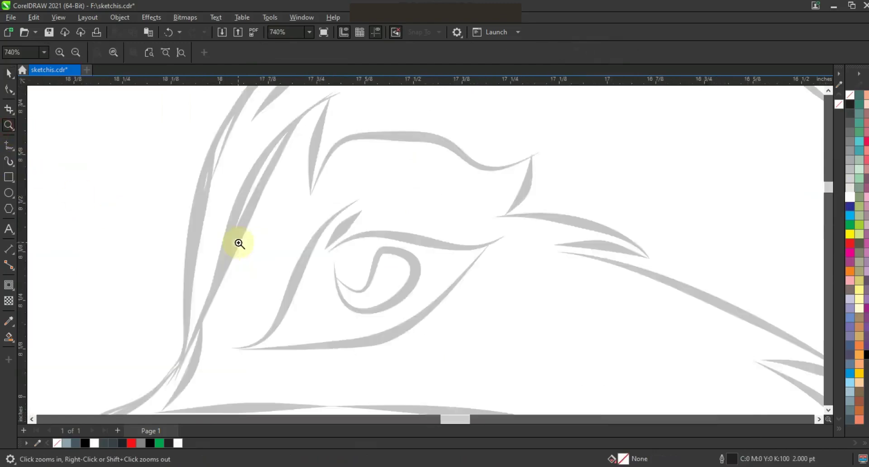
pyautogui.rightClick(178, 227)
pyautogui.rightClick(171, 193)
pyautogui.scroll(-2, 408, 179)
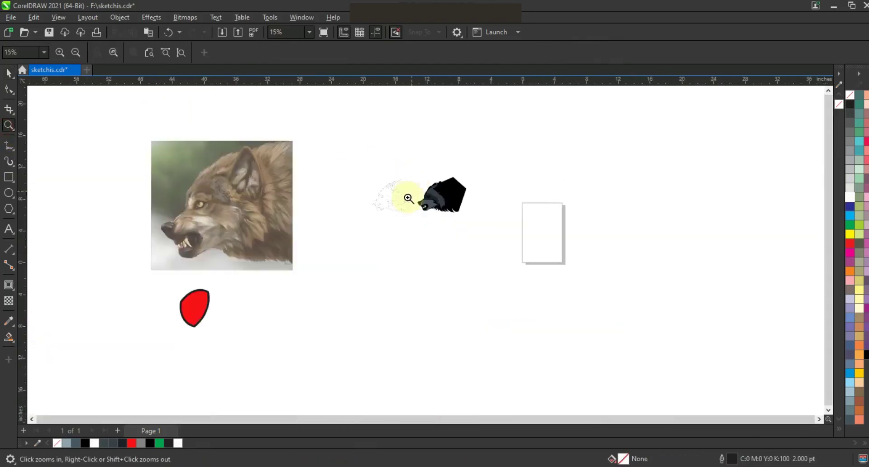
pyautogui.moveTo(355, 169); pyautogui.dragTo(428, 216)
pyautogui.moveTo(267, 239); pyautogui.dragTo(485, 326)
pyautogui.click(9, 146)
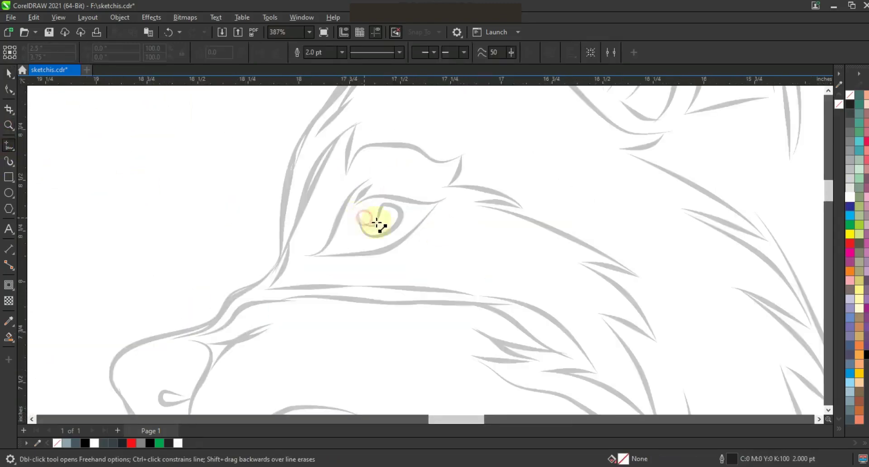
pyautogui.doubleClick(381, 205)
pyautogui.doubleClick(395, 227)
pyautogui.click(361, 219)
# Convert the iris triangle's sides to curves and bend them to follow the sketched eye.
pyautogui.click(9, 90)
pyautogui.moveTo(343, 207)
pyautogui.mouseDown()
pyautogui.moveTo(381, 239)
pyautogui.moveTo(392, 223)
pyautogui.moveTo(379, 221)
pyautogui.moveTo(392, 226)
pyautogui.moveTo(374, 233)
pyautogui.mouseUp()
pyautogui.click(115, 53)
pyautogui.click(167, 55)
pyautogui.click(363, 220)
# Fill the iris shape with red #F71215 and move it onto the eye of the colored wolf head.
pyautogui.click(9, 73)
pyautogui.click(131, 443)
pyautogui.scroll(-5, 324, 291)
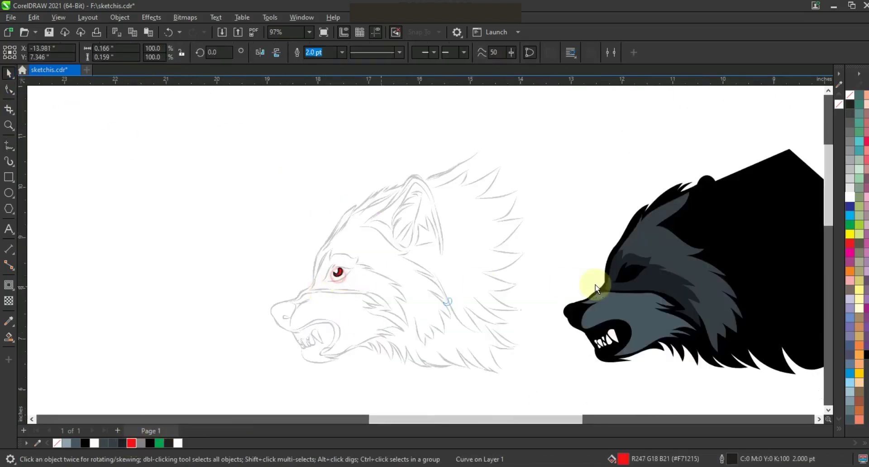
pyautogui.moveTo(629, 295); pyautogui.dragTo(629, 295)
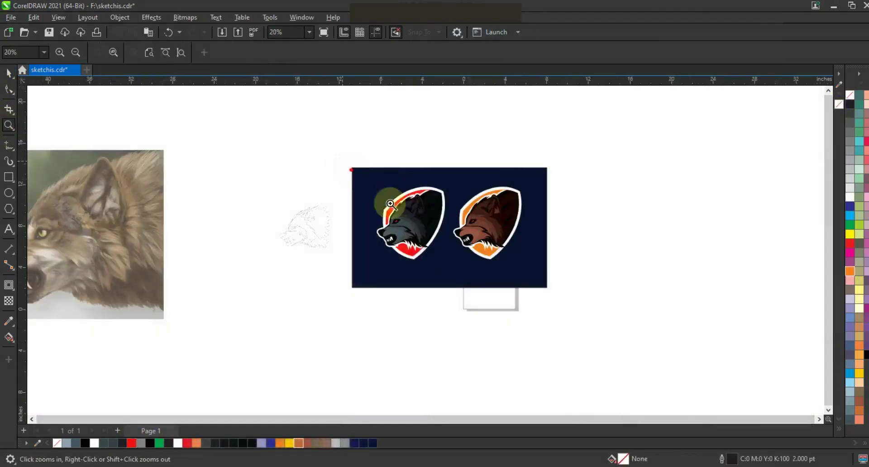
# Examine the gray and brown wolf head badges on the navy background up close.
pyautogui.moveTo(343, 161); pyautogui.dragTo(556, 272)
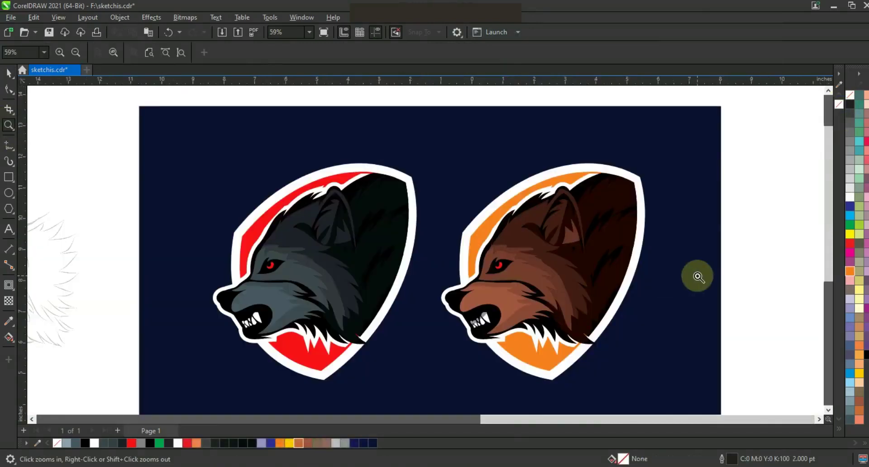